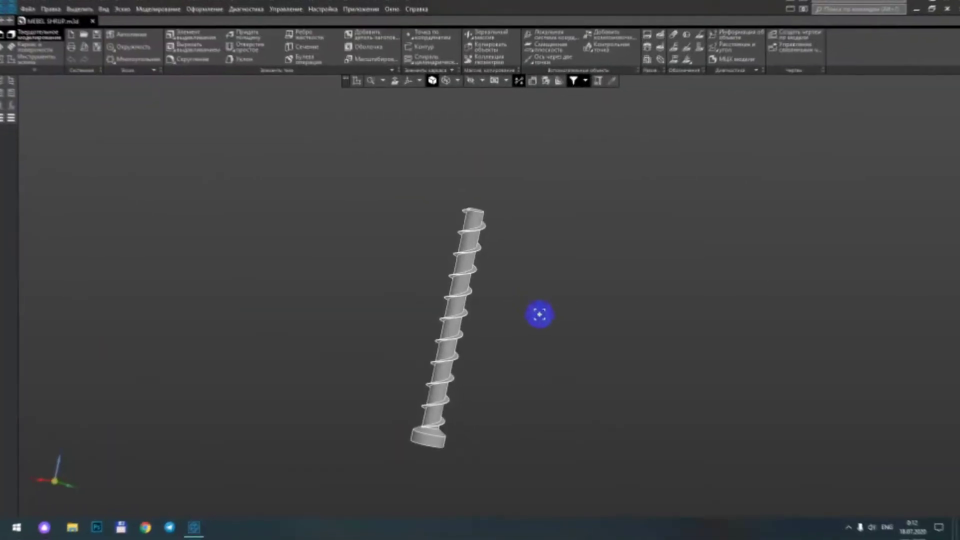
- View the finished screw end-on, then create a new blank part document
mouse_move(531, 327)
middle_mouse_down()
mouse_move(488, 298)
mouse_move(487, 270)
mouse_move(500, 263)
mouse_move(503, 304)
mouse_move(487, 342)
mouse_move(548, 325)
mouse_move(445, 299)
mouse_move(470, 287)
mouse_move(485, 294)
middle_mouse_up()
double_click(113, 19)
double_click(375, 205)
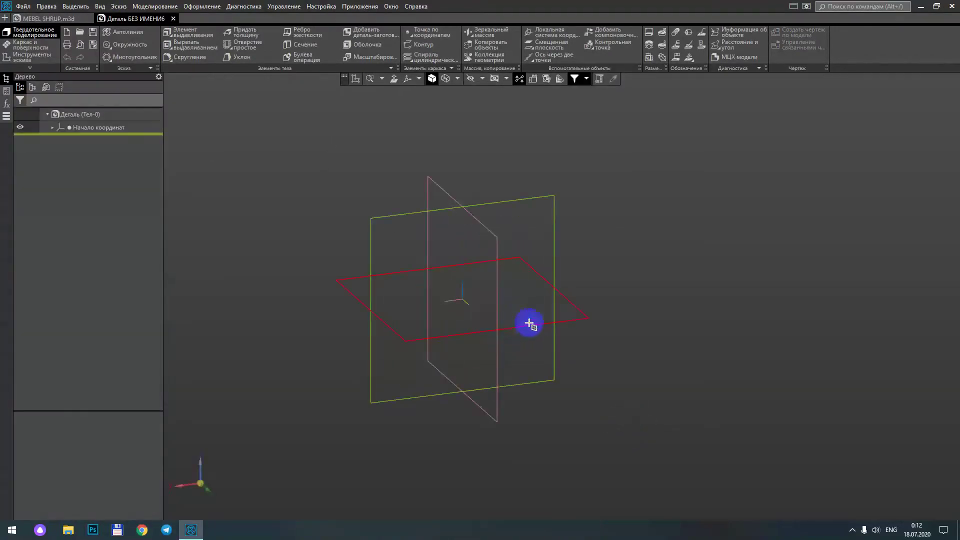
- Start a sketch on the XY plane and view it face-on
left_click(530, 325)
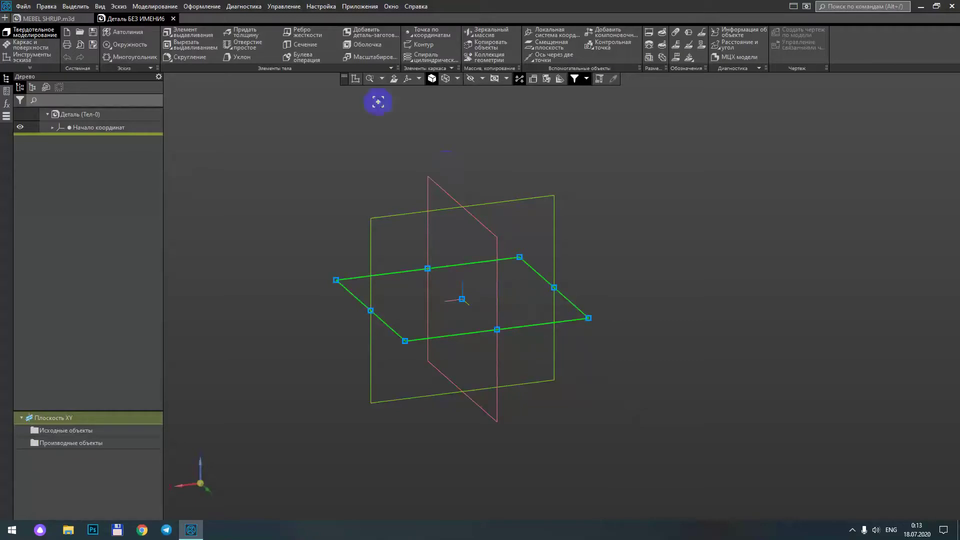
left_click(357, 81)
mouse_move(754, 361)
middle_mouse_down()
mouse_move(744, 249)
mouse_move(694, 216)
middle_mouse_up()
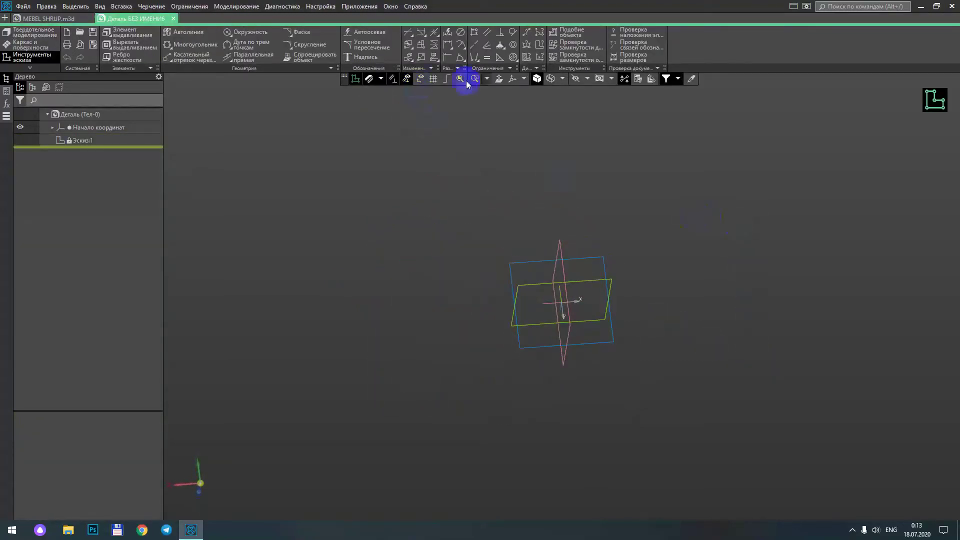
left_click(497, 80)
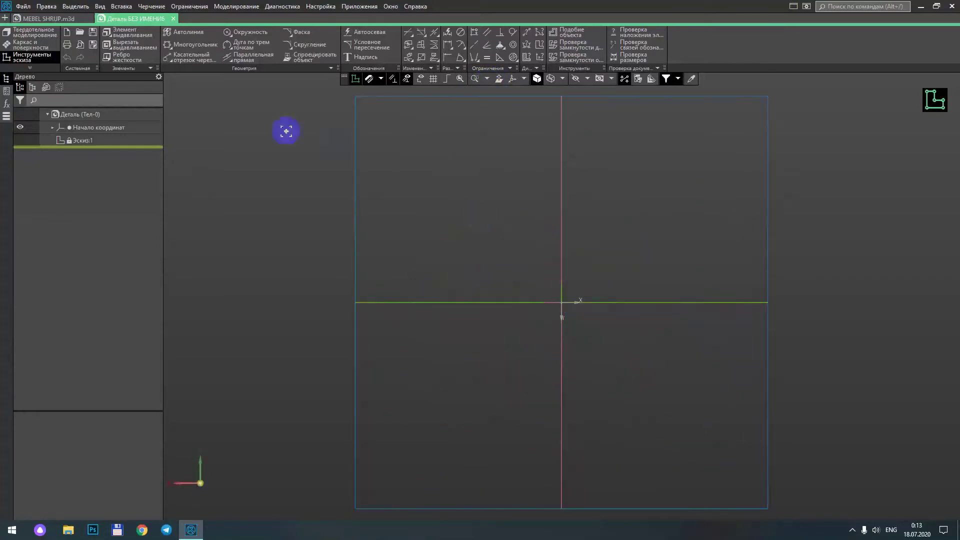
scroll(202, 76, "down", 2)
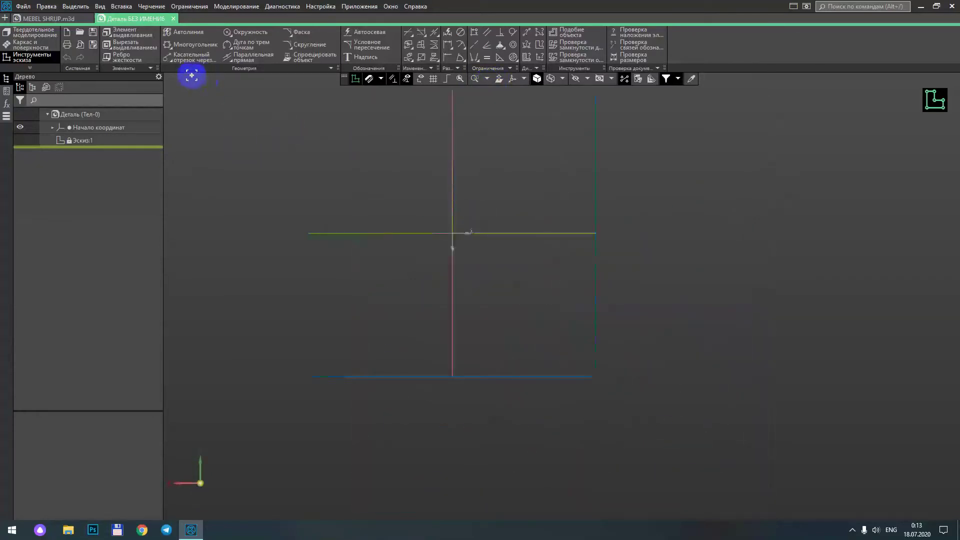
- Draw a diameter-30 circle centred on the origin and preview its extrusion
left_click(233, 37)
left_click(452, 233)
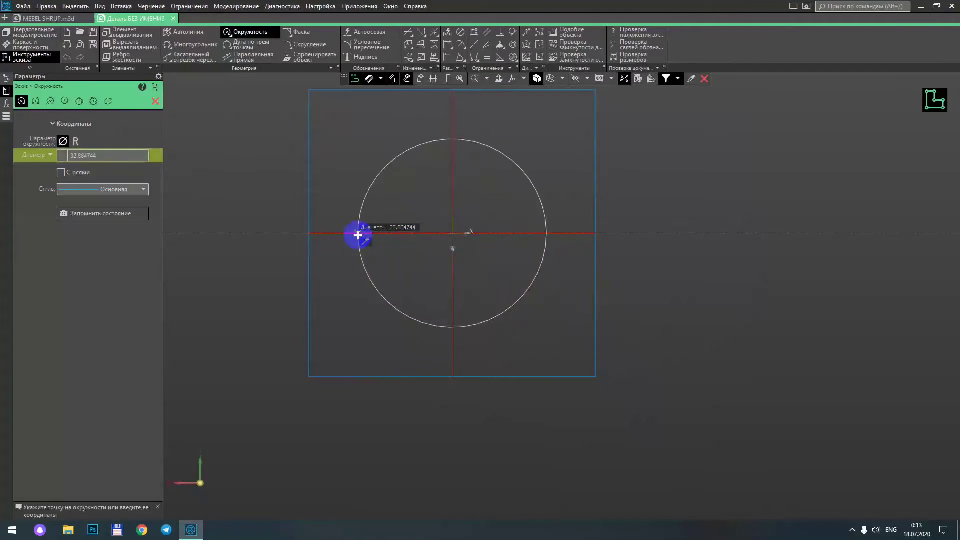
middle_click_drag(355, 236, 336, 304)
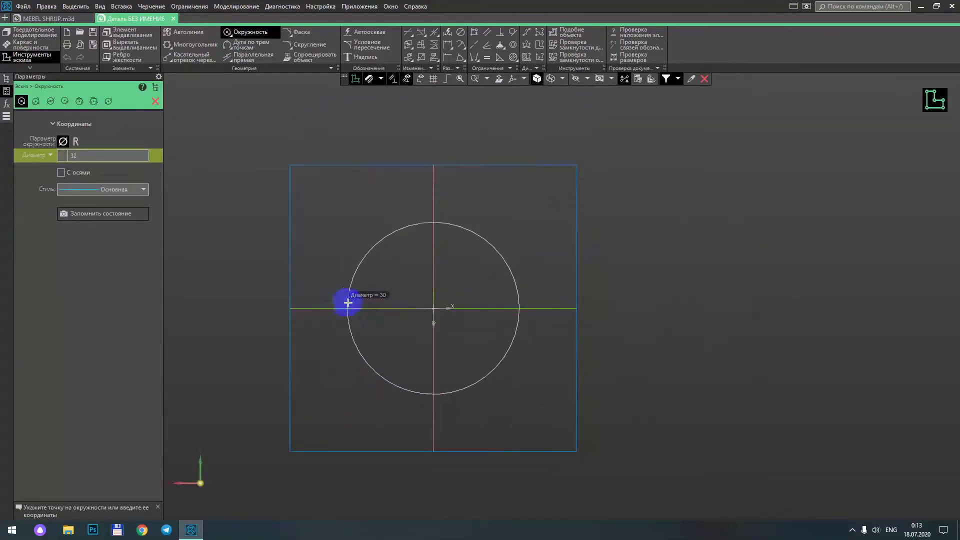
left_click(348, 303)
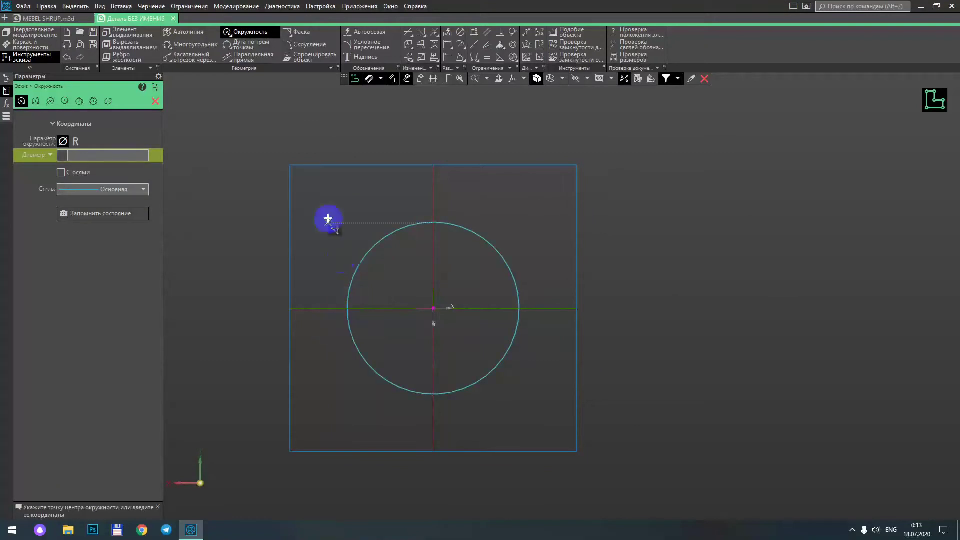
scroll(327, 220, "down", 3)
mouse_move(407, 223)
middle_mouse_down()
mouse_move(495, 214)
mouse_move(493, 228)
middle_mouse_up()
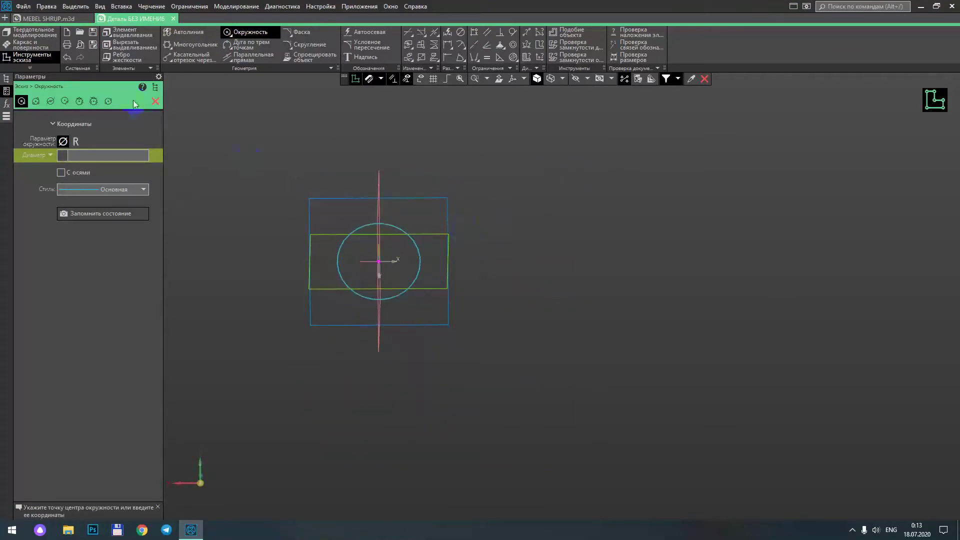
mouse_move(322, 199)
middle_mouse_down()
mouse_move(642, 273)
mouse_move(647, 263)
mouse_move(655, 277)
middle_mouse_up()
- Switch to isometric view and reverse the extrusion direction
left_click(419, 79)
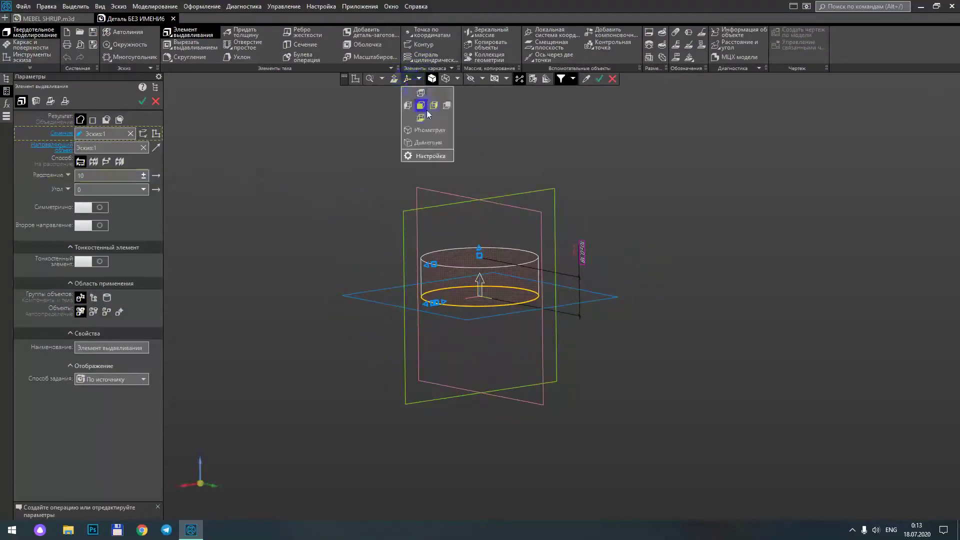
left_click(429, 130)
scroll(599, 203, "down", 2)
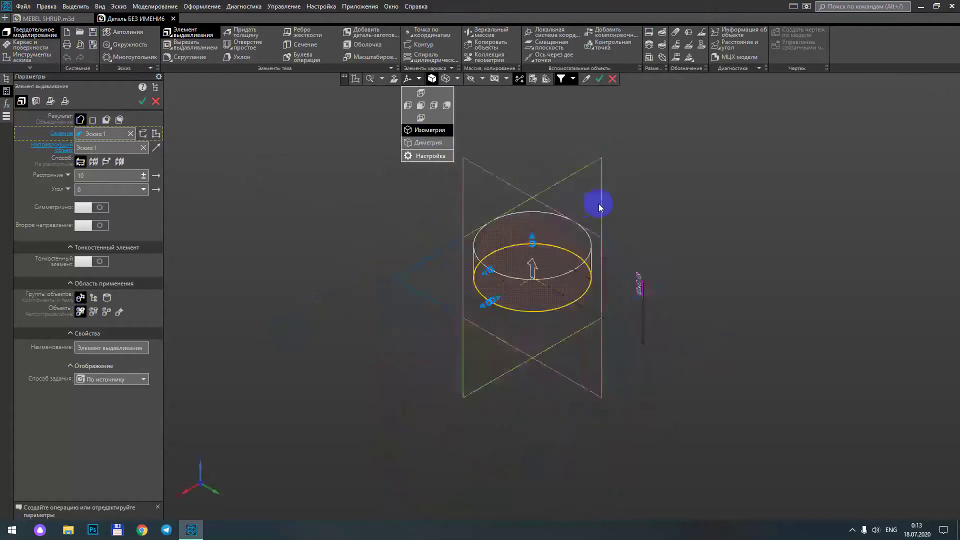
scroll(682, 223, "down", 2)
mouse_move(682, 223)
middle_mouse_down()
mouse_move(688, 198)
mouse_move(622, 201)
middle_mouse_up()
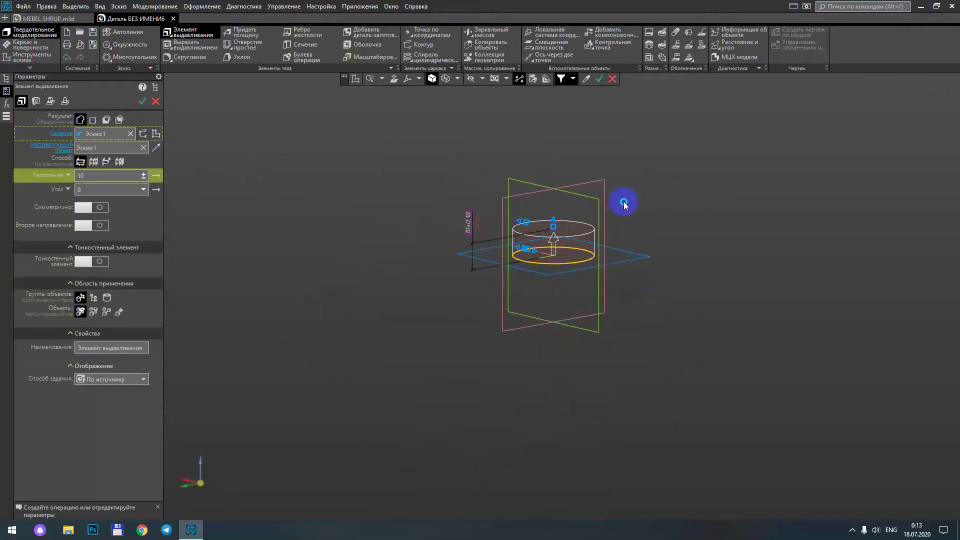
left_click(160, 175)
mouse_move(339, 212)
middle_mouse_down()
mouse_move(365, 203)
mouse_move(220, 205)
middle_mouse_up()
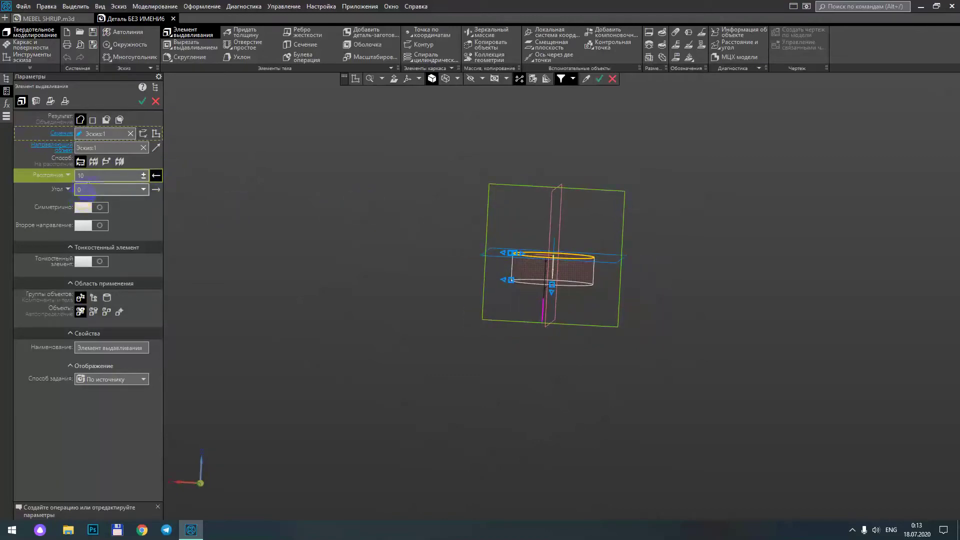
- Set the extrusion taper angle to 40° and the distance to 7
left_click(88, 189)
type("40")
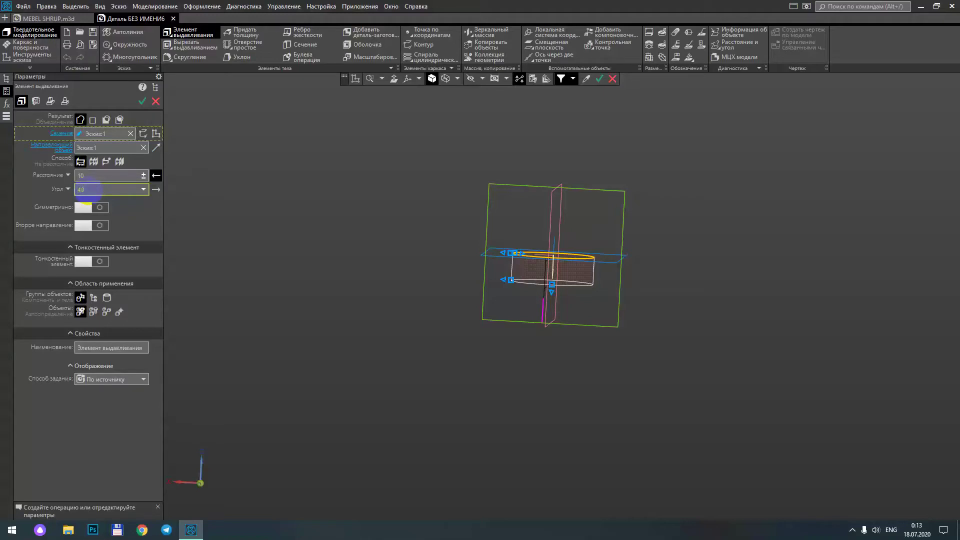
key("Return")
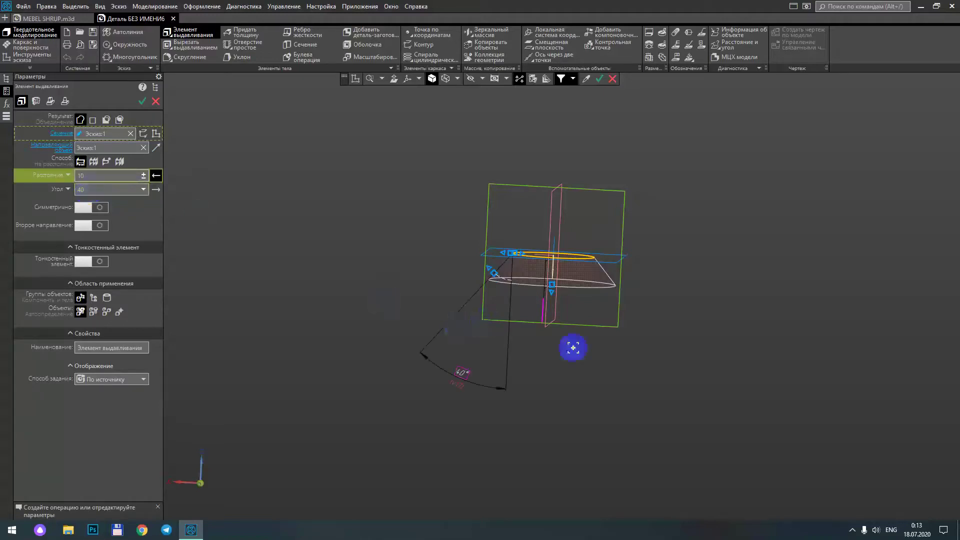
middle_click_drag(572, 347, 688, 331)
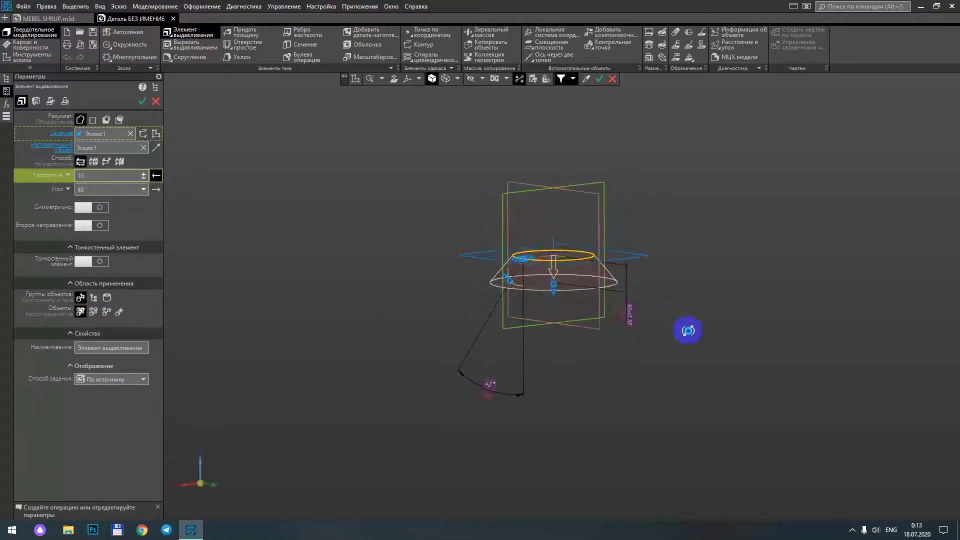
left_click(123, 173)
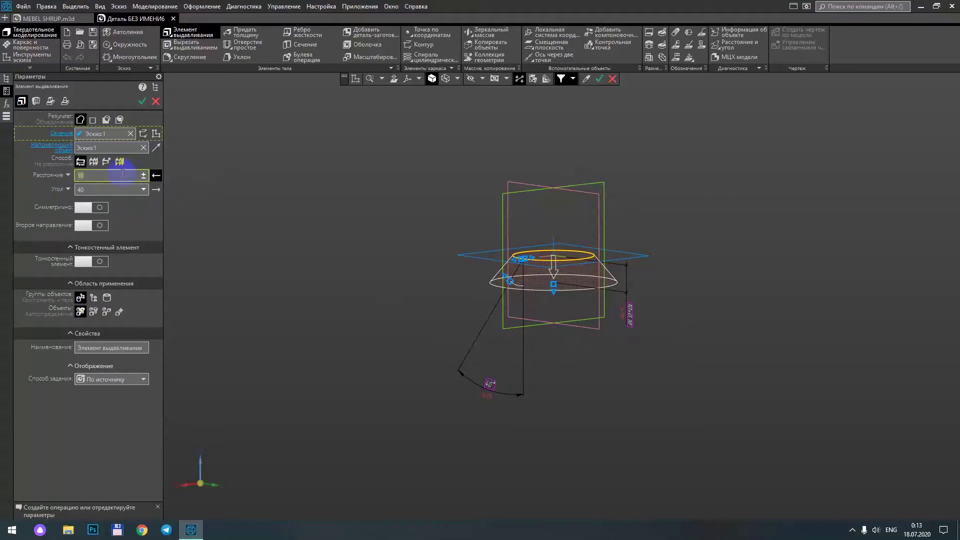
type("7")
key("Return")
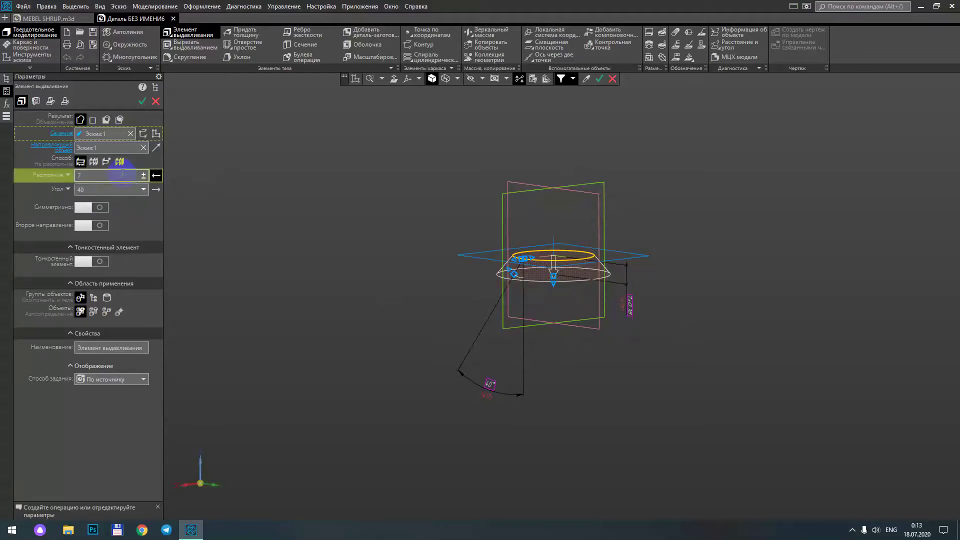
scroll(704, 265, "up", 2)
scroll(626, 262, "up", 2)
mouse_move(696, 285)
middle_mouse_down()
mouse_move(674, 280)
mouse_move(670, 267)
mouse_move(709, 283)
mouse_move(734, 279)
mouse_move(724, 274)
middle_mouse_up()
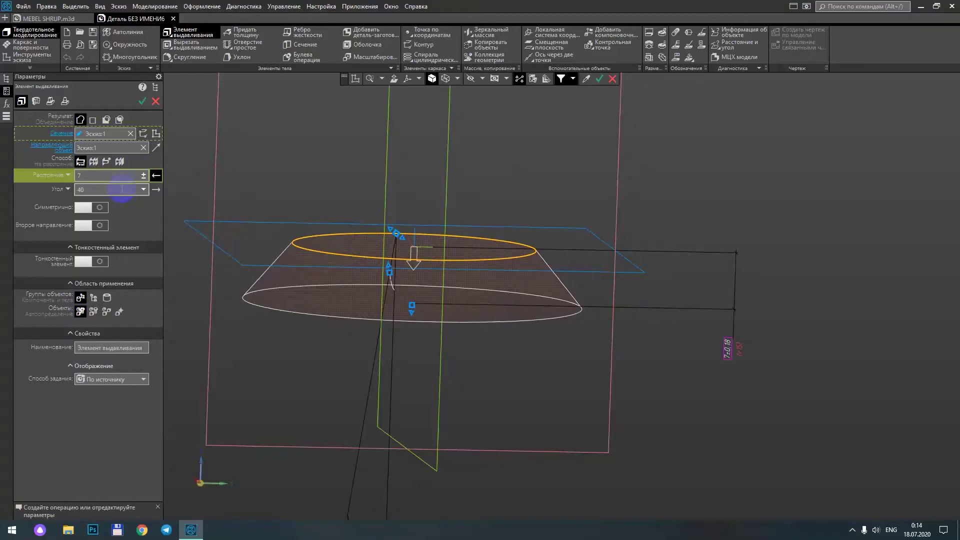
- Create the tapered extrusion as a solid and finish the command
left_click(143, 101)
mouse_move(630, 249)
middle_mouse_down()
mouse_move(707, 270)
mouse_move(736, 301)
mouse_move(763, 302)
mouse_move(688, 235)
mouse_move(521, 171)
middle_mouse_up()
left_click(155, 102)
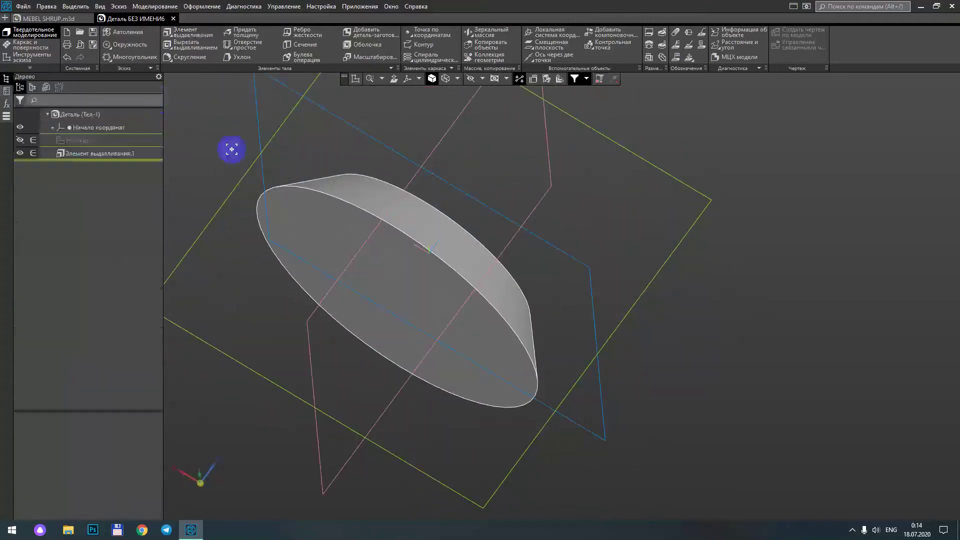
- Extrude a cylindrical body from the disc's flat face as Extrusion 2
scroll(433, 214, "down", 4)
mouse_move(559, 240)
middle_mouse_down()
mouse_move(634, 285)
mouse_move(623, 240)
middle_mouse_up()
left_click(386, 224)
mouse_move(568, 278)
middle_mouse_down()
mouse_move(589, 233)
mouse_move(624, 250)
mouse_move(615, 256)
middle_mouse_up()
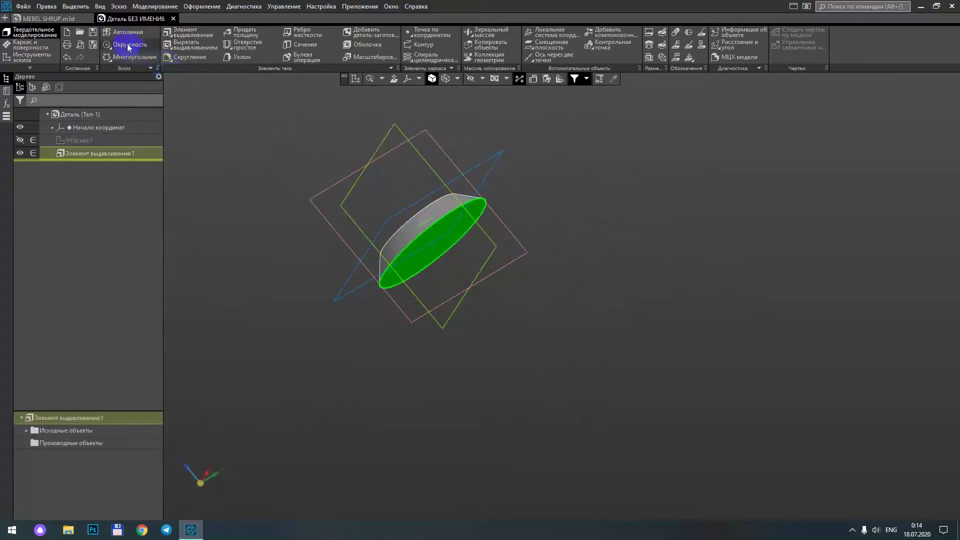
left_click(183, 37)
middle_click_drag(542, 228, 574, 226)
left_click(137, 103)
mouse_move(322, 224)
middle_mouse_down()
mouse_move(283, 165)
mouse_move(294, 184)
mouse_move(234, 132)
mouse_move(215, 139)
mouse_move(214, 171)
mouse_move(193, 167)
mouse_move(250, 131)
middle_mouse_up()
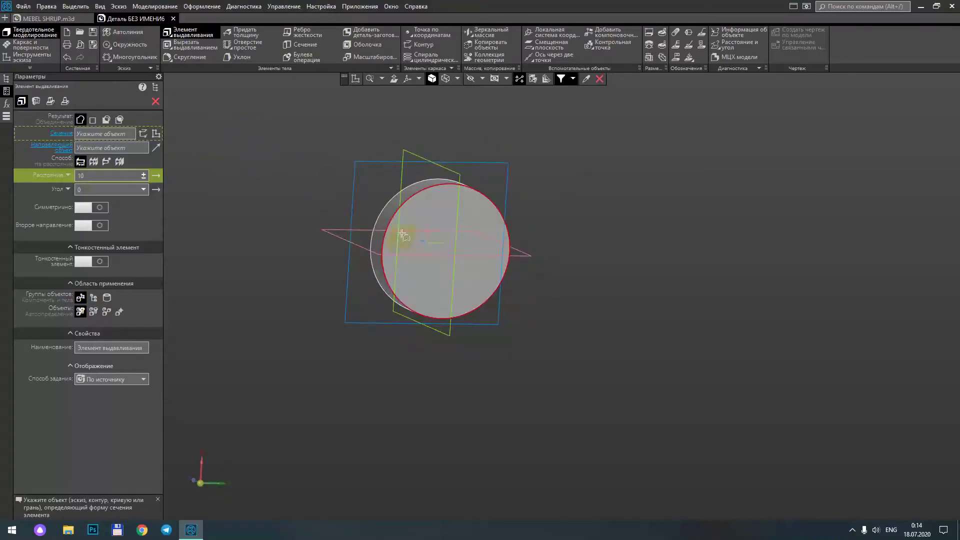
left_click(171, 133)
left_click(156, 103)
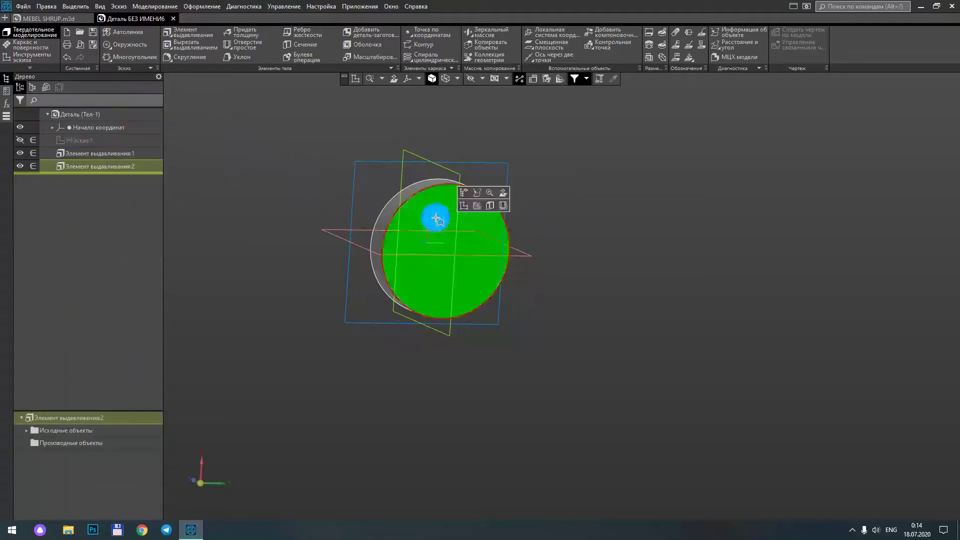
- Inspect the finished screw document from end-on and oblique views
left_click(58, 19)
left_click(150, 76)
mouse_move(547, 261)
middle_mouse_down()
mouse_move(540, 220)
mouse_move(479, 367)
middle_mouse_up()
scroll(479, 367, "up", 5)
middle_click_drag(679, 377, 616, 340)
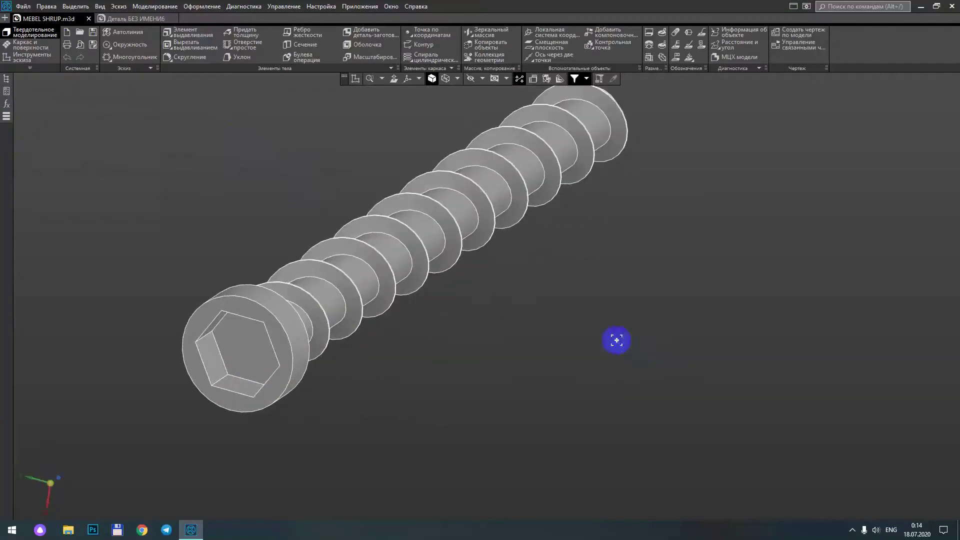
- Return to the new part and orbit to face the disc's end
left_click(116, 20)
scroll(482, 176, "down", 3)
mouse_move(482, 175)
middle_mouse_down()
mouse_move(562, 171)
mouse_move(568, 200)
middle_mouse_up()
scroll(569, 200, "up", 3)
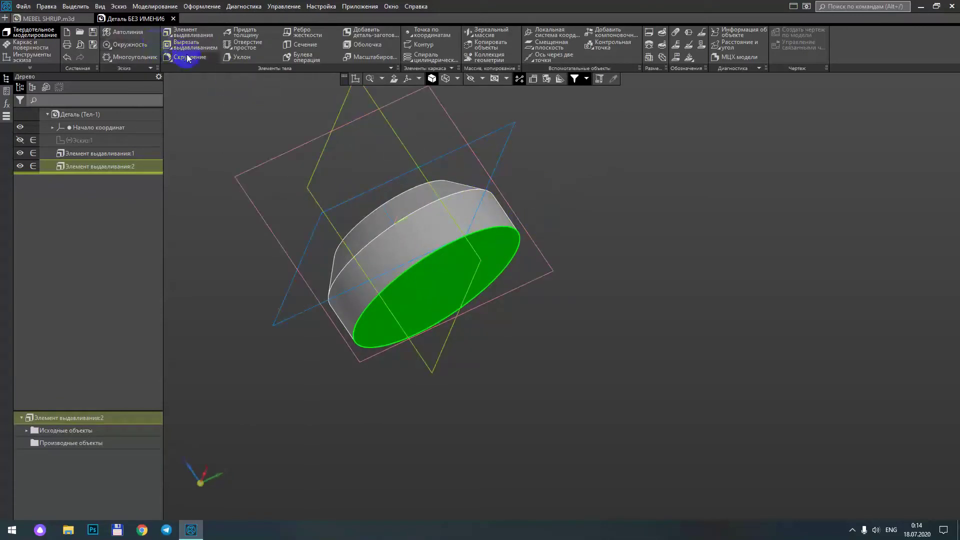
mouse_move(531, 258)
middle_mouse_down()
mouse_move(553, 227)
mouse_move(345, 86)
middle_mouse_up()
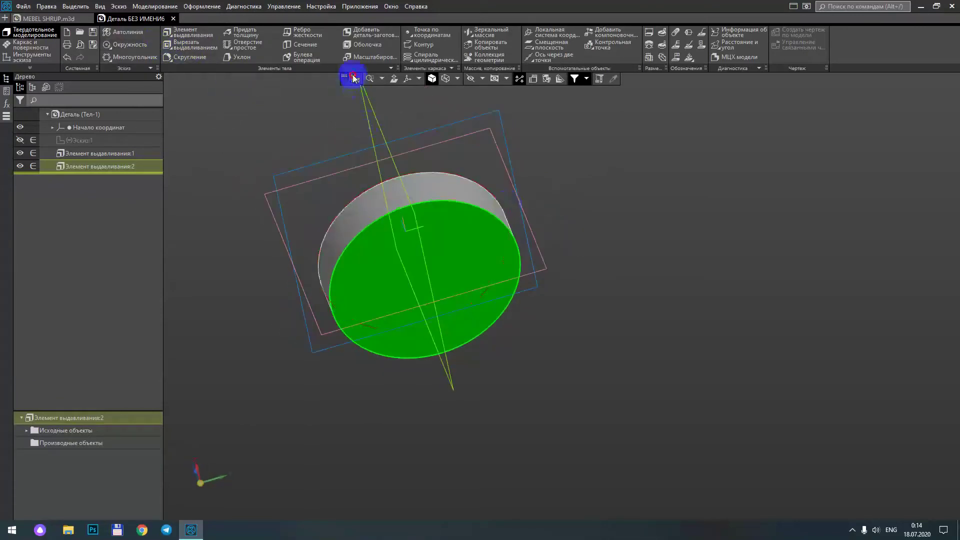
- Sketch a 6-sided polygon, diameter 30, angle 0, centred at the origin on the end face
left_click(352, 78)
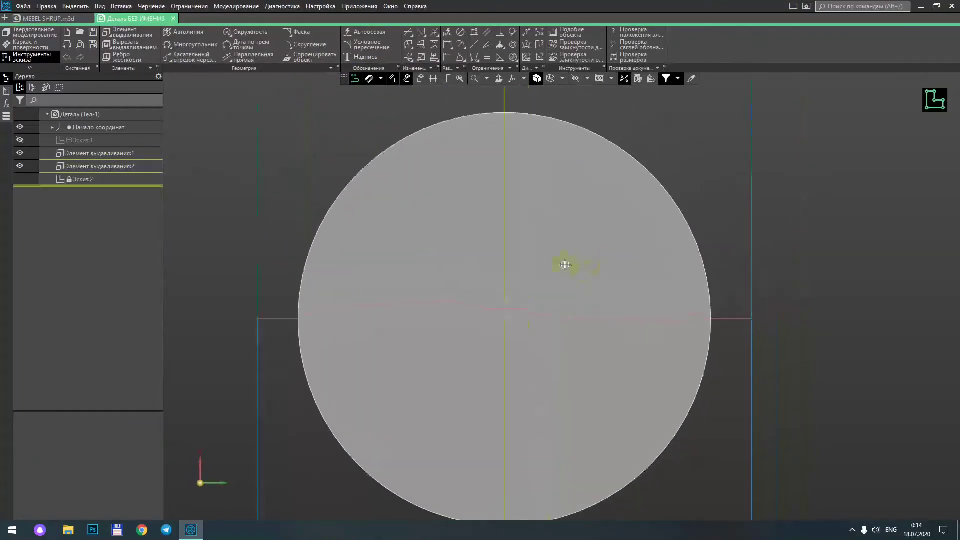
left_click(151, 6)
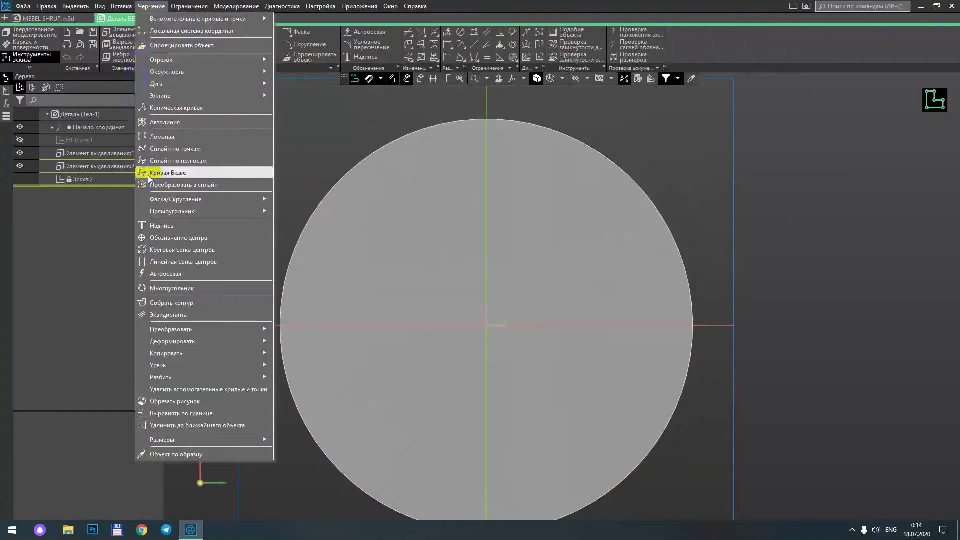
left_click(165, 296)
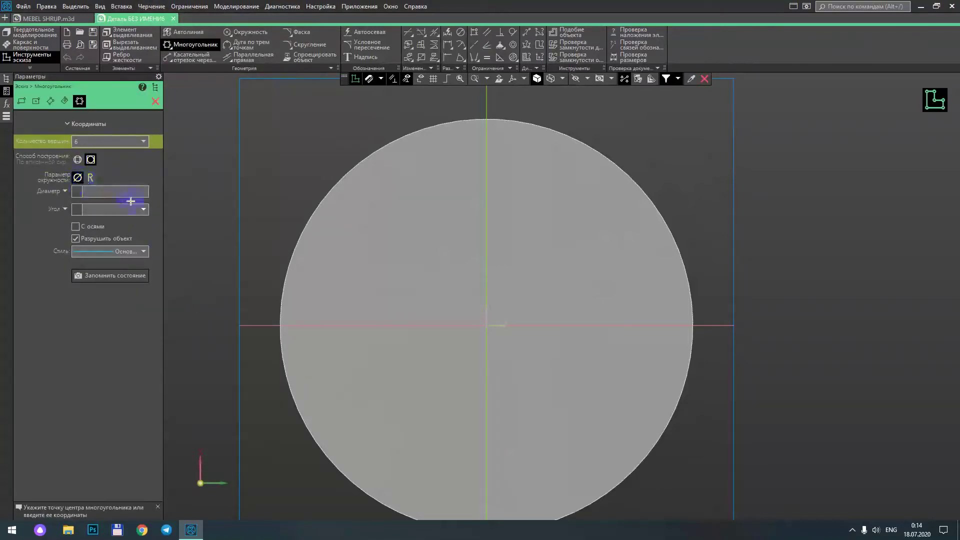
left_click(492, 330)
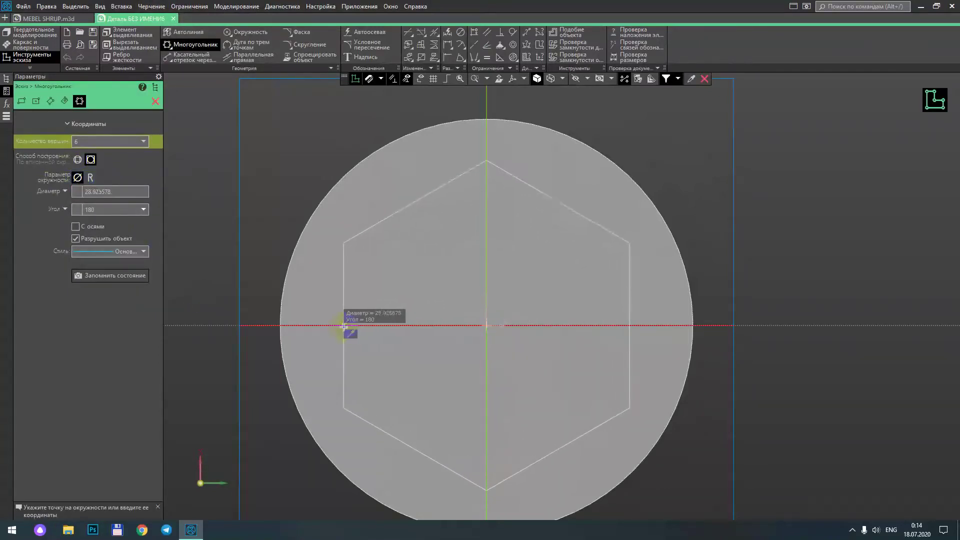
left_click(43, 195)
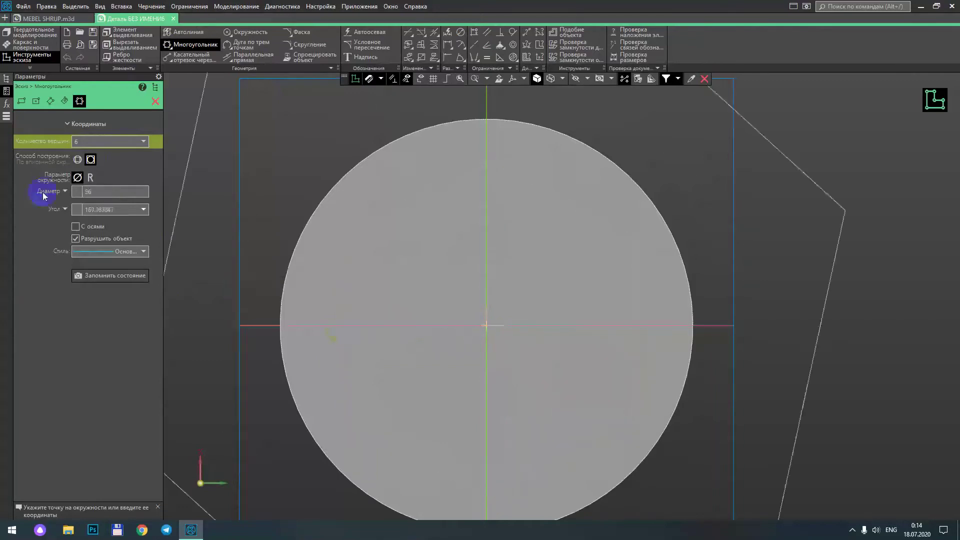
left_click(94, 190)
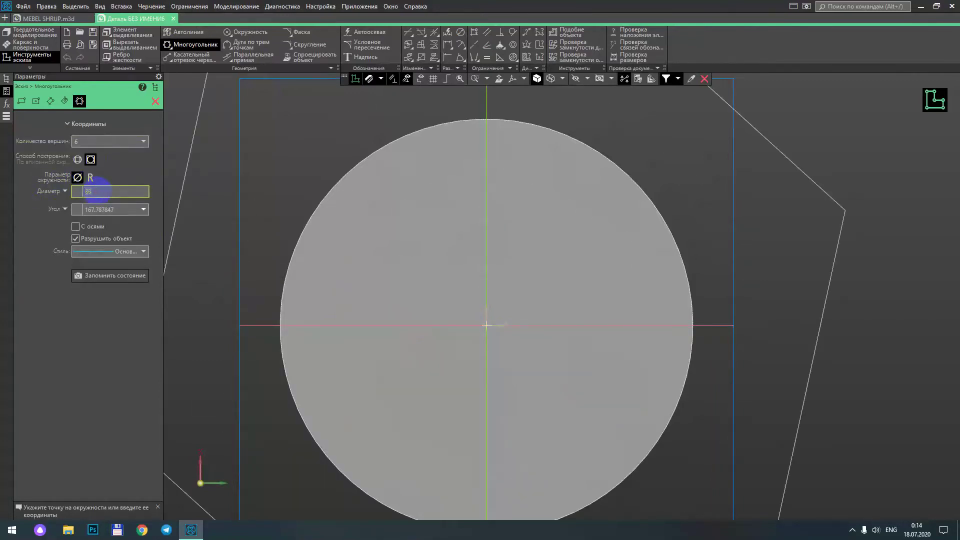
type("30")
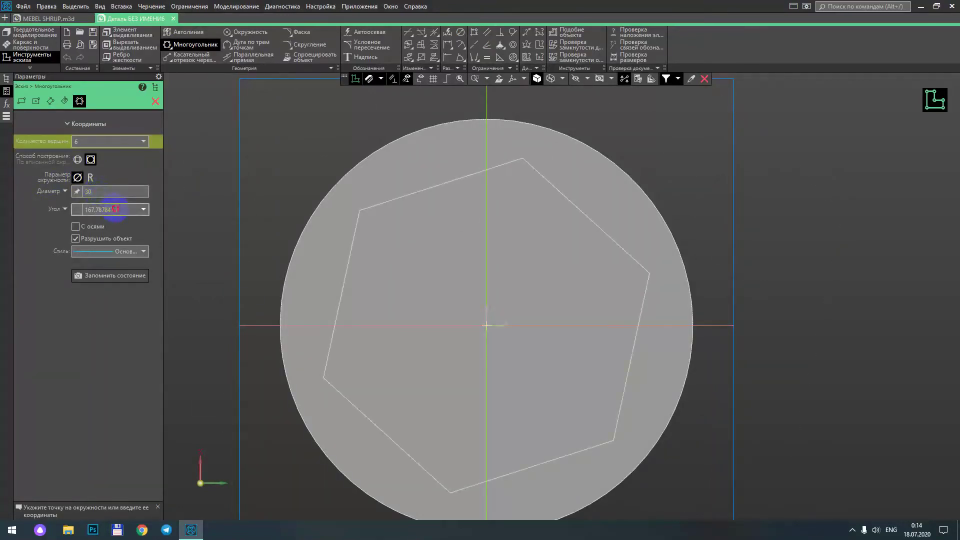
left_click(115, 209)
key("Return")
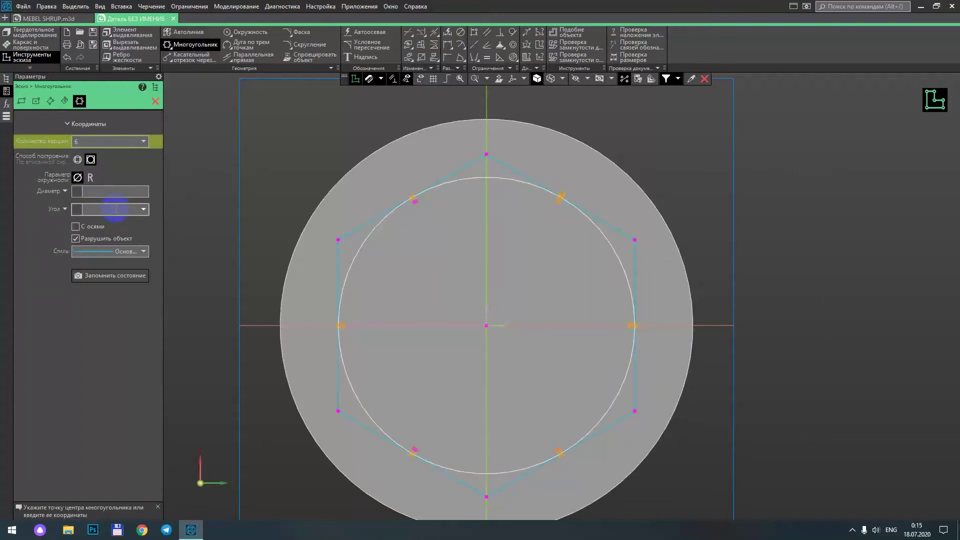
left_click(156, 102)
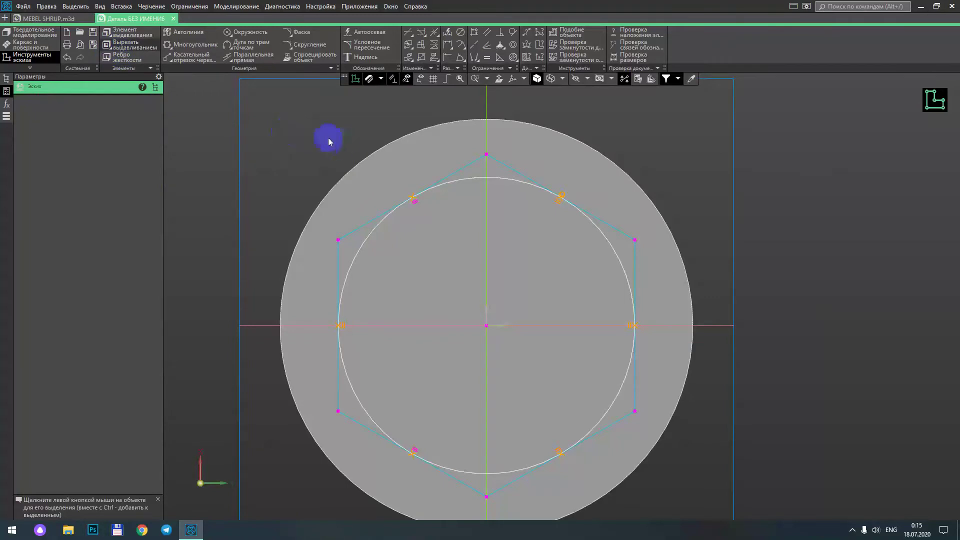
mouse_move(343, 326)
middle_mouse_down()
mouse_move(721, 238)
mouse_move(430, 200)
middle_mouse_up()
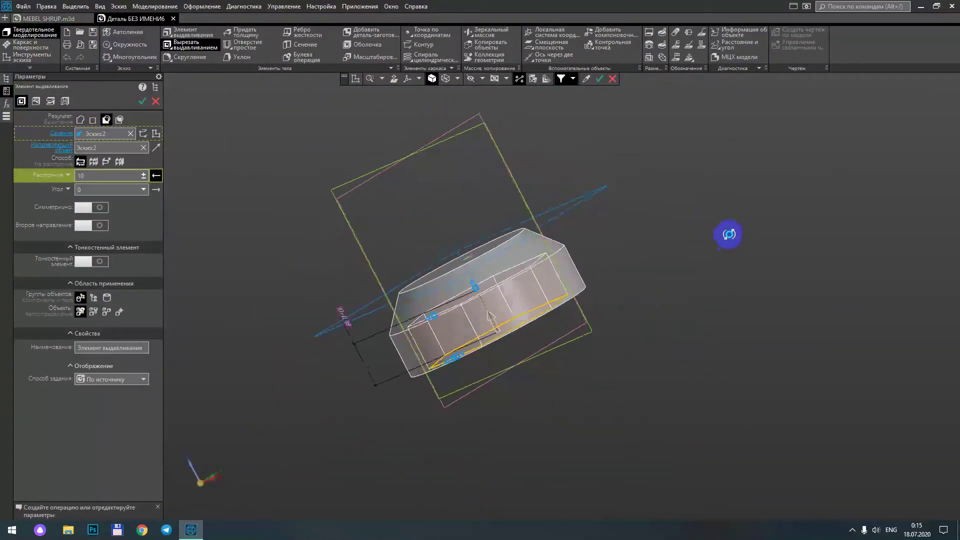
- Apply the 10-deep hexagonal socket cut and select the head's round top face
left_click(141, 105)
mouse_move(686, 259)
middle_mouse_down()
mouse_move(583, 189)
mouse_move(574, 147)
mouse_move(615, 135)
mouse_move(647, 160)
mouse_move(665, 207)
mouse_move(485, 173)
middle_mouse_up()
left_click(156, 101)
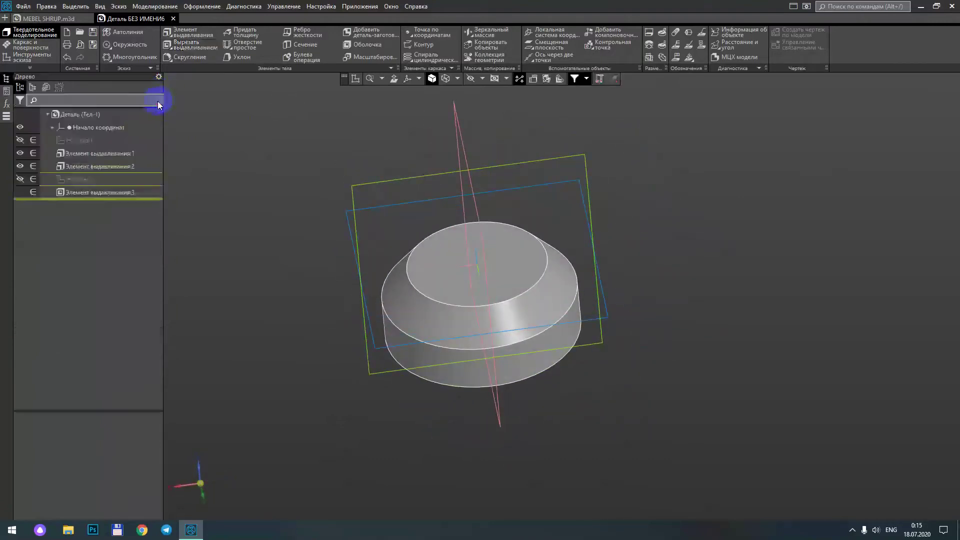
mouse_move(475, 215)
middle_mouse_down()
mouse_move(608, 212)
mouse_move(504, 260)
middle_mouse_up()
left_click(502, 260)
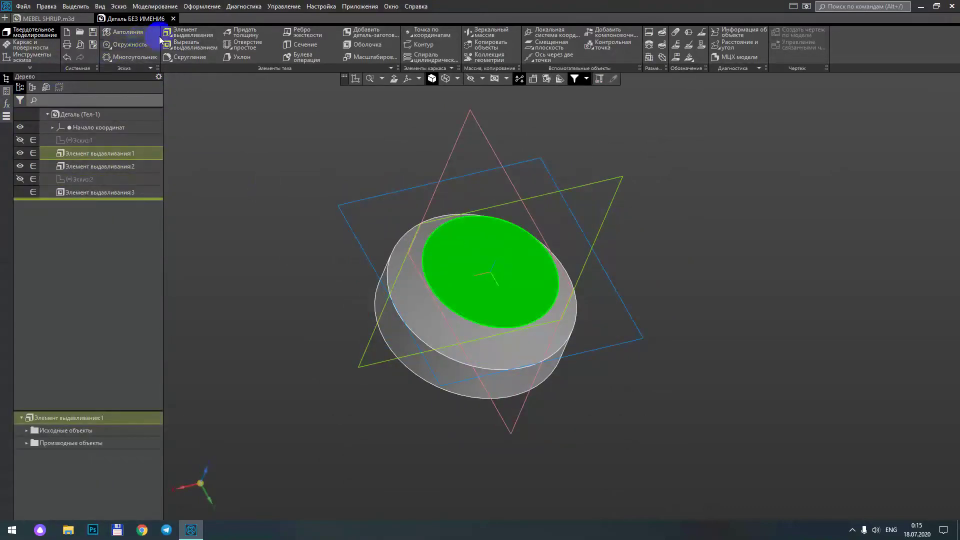
scroll(331, 242, "down", 5)
- Set the extrusion distance to 170 and create the cylindrical shank
mouse_move(331, 242)
middle_mouse_down()
mouse_move(449, 231)
mouse_move(426, 217)
middle_mouse_up()
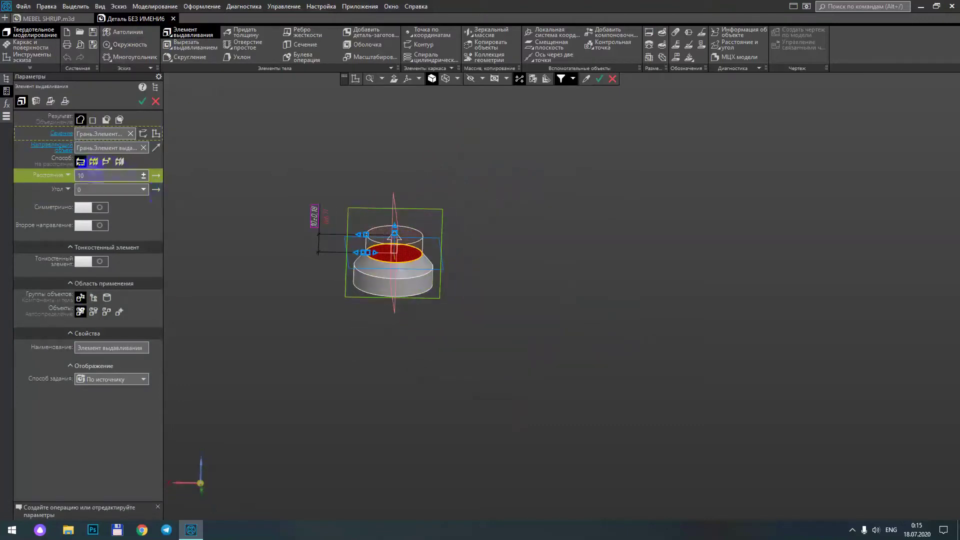
left_click(93, 175)
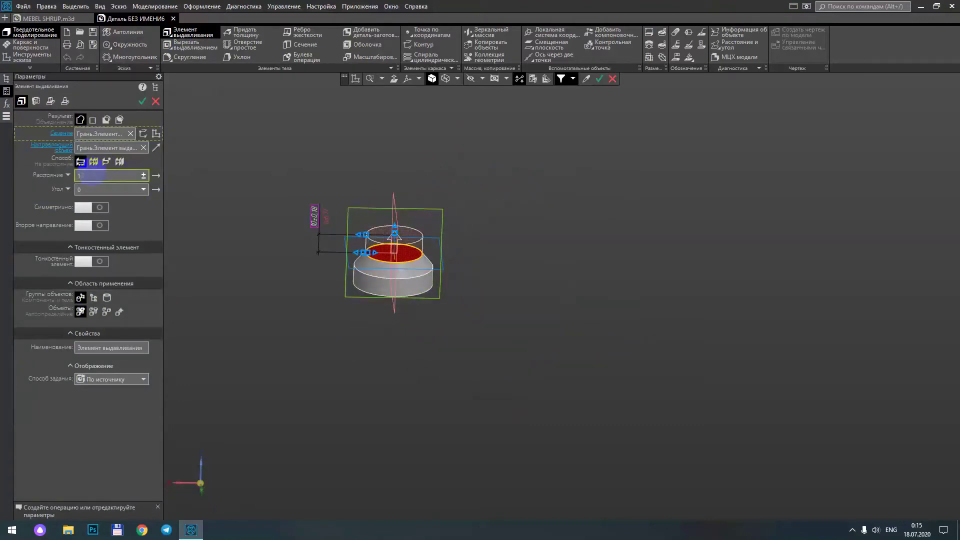
type("/80")
key("Return")
scroll(279, 177, "down", 4)
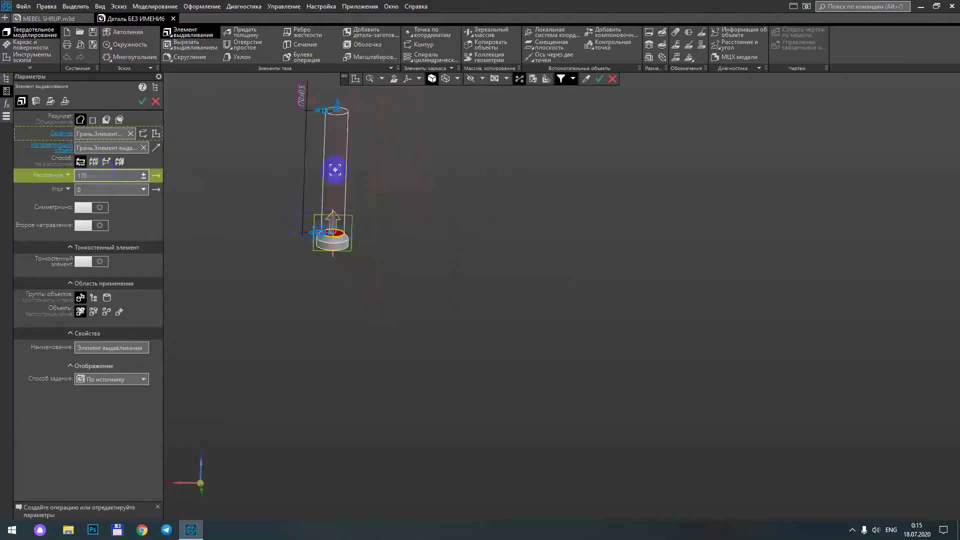
middle_click_drag(363, 147, 356, 246, "shift")
scroll(253, 256, "up", 3)
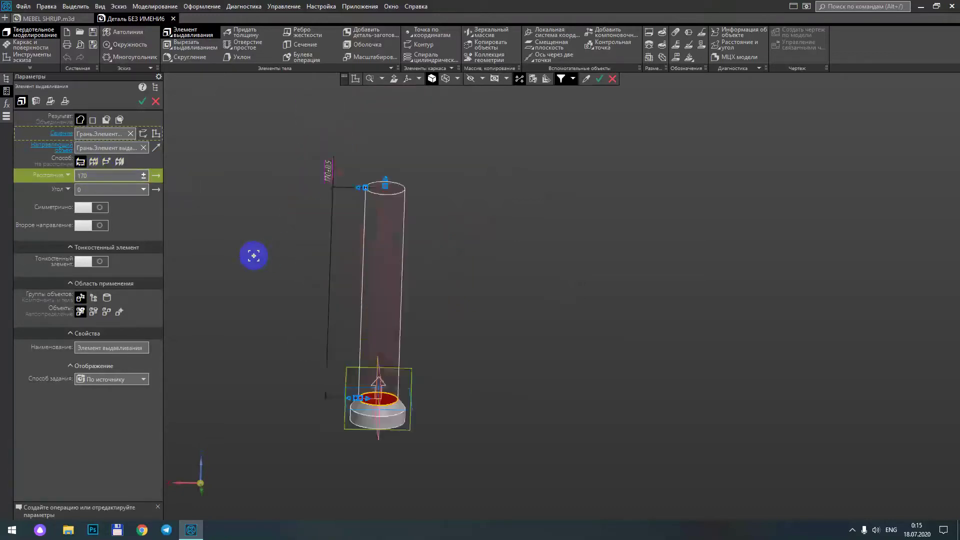
left_click(145, 105)
mouse_move(465, 246)
middle_mouse_down()
mouse_move(450, 230)
mouse_move(520, 209)
mouse_move(546, 217)
mouse_move(564, 263)
mouse_move(545, 274)
mouse_move(523, 257)
mouse_move(524, 226)
mouse_move(542, 200)
mouse_move(589, 184)
mouse_move(583, 172)
middle_mouse_up()
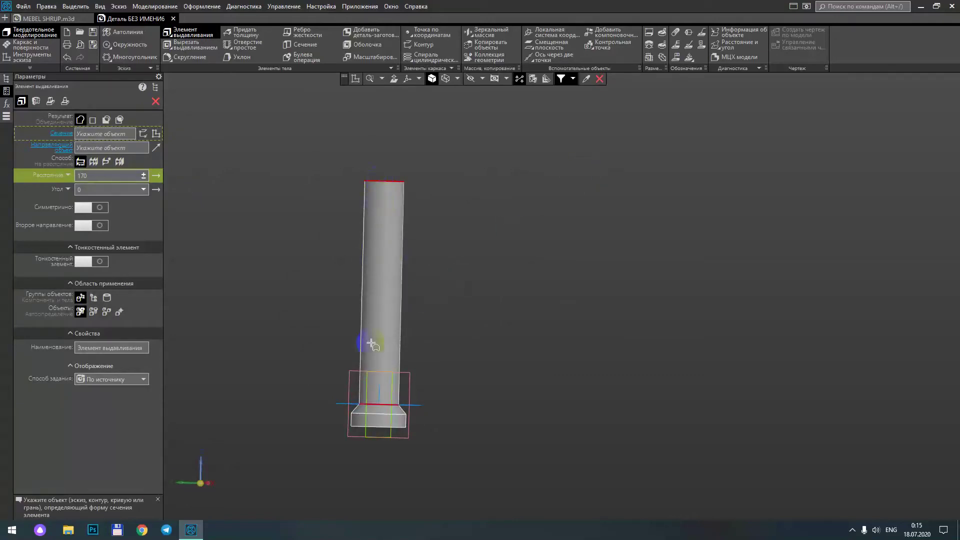
- Pick the shank's face, then cancel the unneeded extra extrusion
scroll(433, 222, "up", 3)
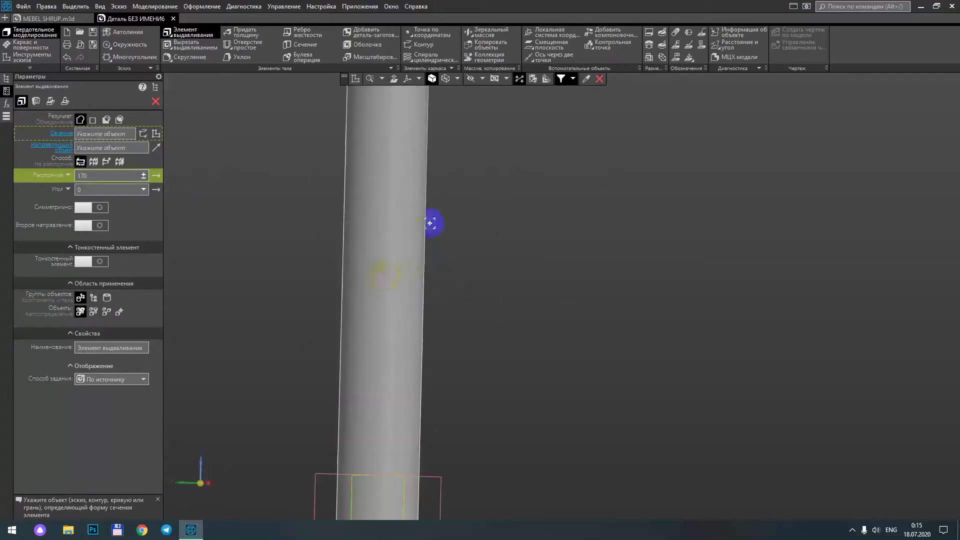
scroll(445, 231, "down", 4)
middle_click_drag(444, 230, 446, 288)
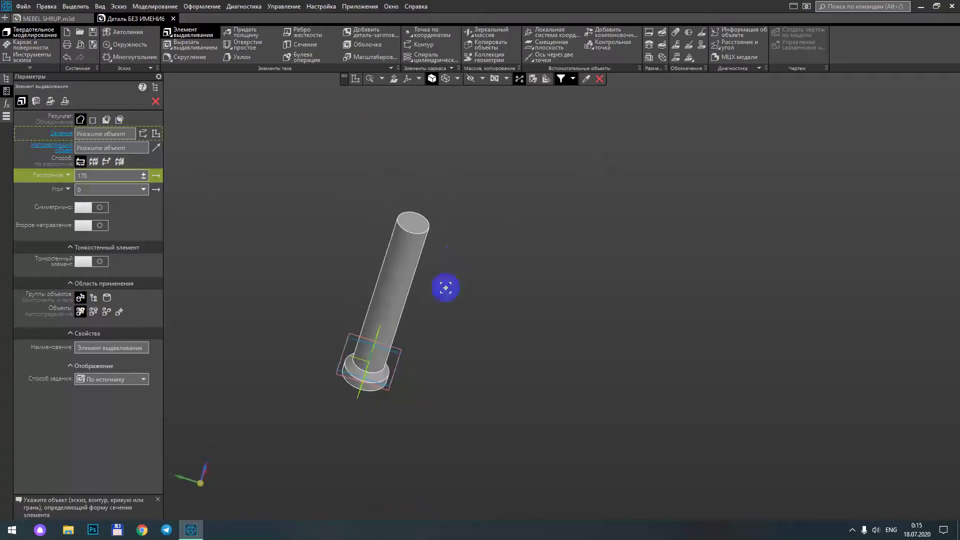
left_click(407, 281)
mouse_move(488, 292)
middle_mouse_down()
mouse_move(506, 281)
mouse_move(493, 253)
mouse_move(508, 219)
mouse_move(550, 206)
mouse_move(590, 156)
middle_mouse_up()
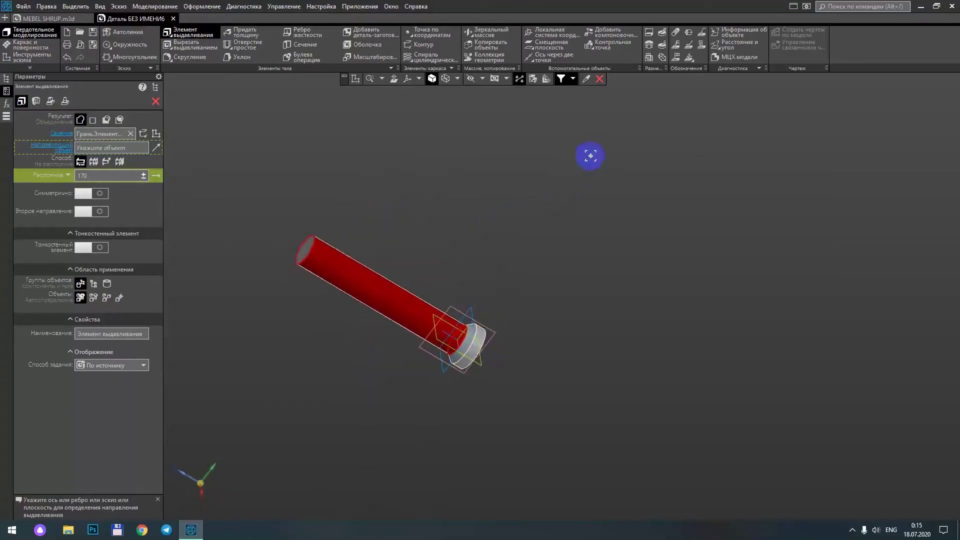
mouse_move(243, 162)
middle_mouse_down()
mouse_move(358, 156)
mouse_move(337, 217)
middle_mouse_up()
scroll(337, 217, "up", 3)
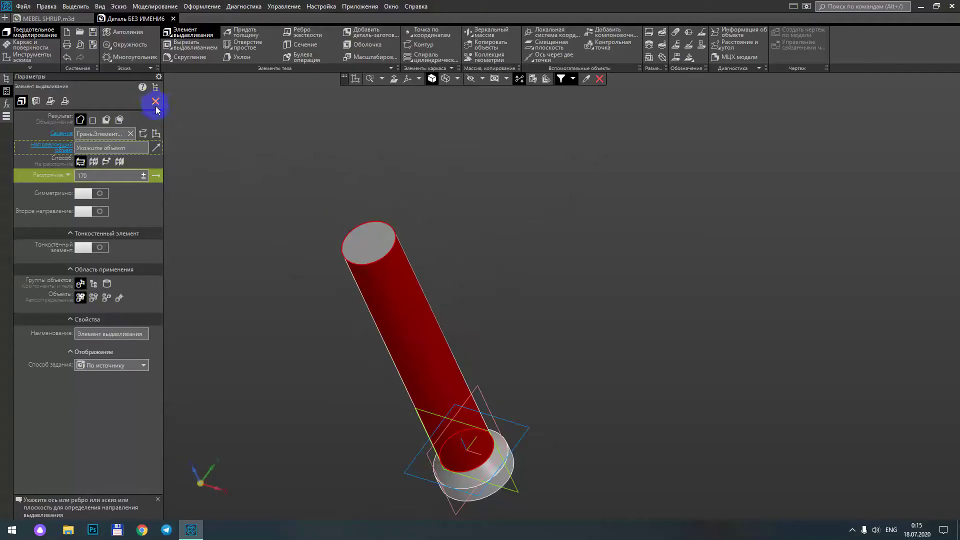
left_click(155, 102)
left_click(406, 121)
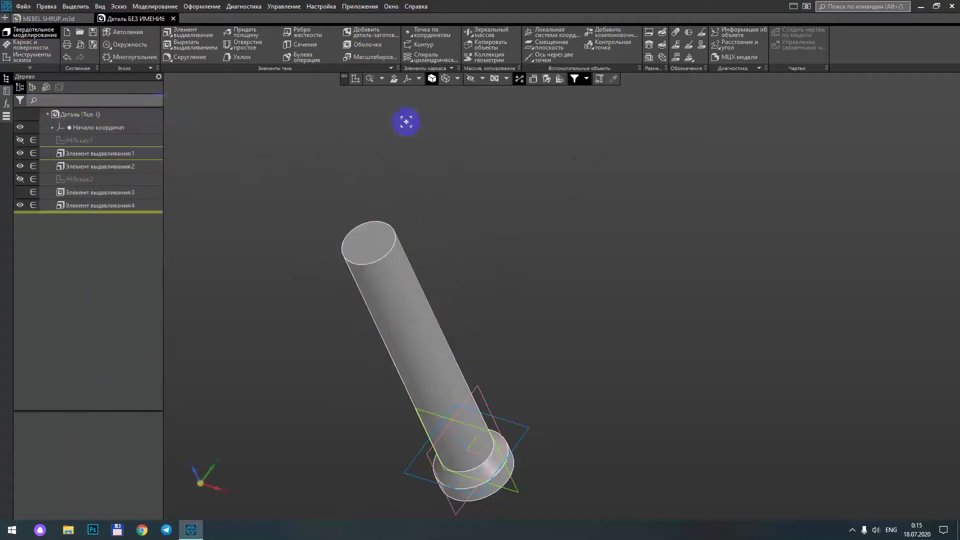
mouse_move(407, 130)
middle_mouse_down()
mouse_move(456, 189)
mouse_move(470, 179)
middle_mouse_up()
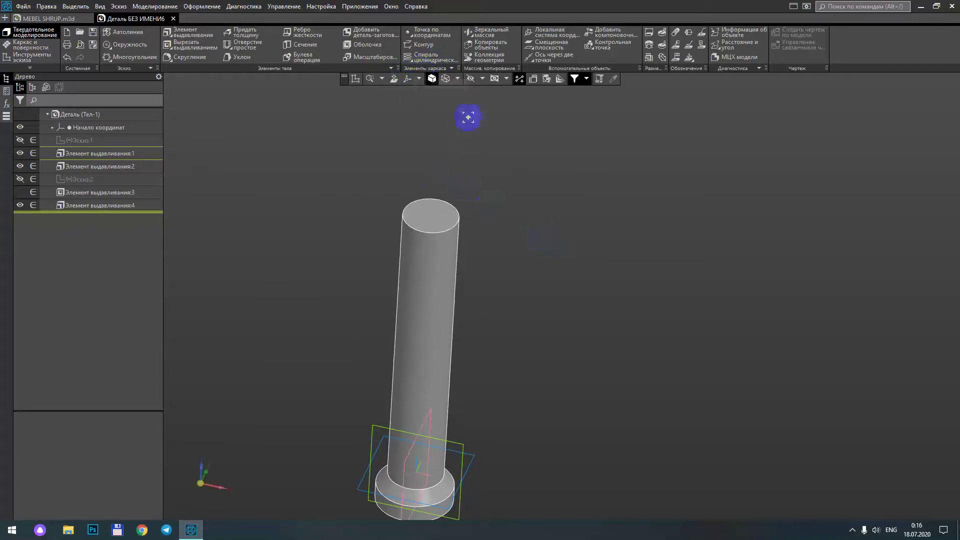
left_click(424, 57)
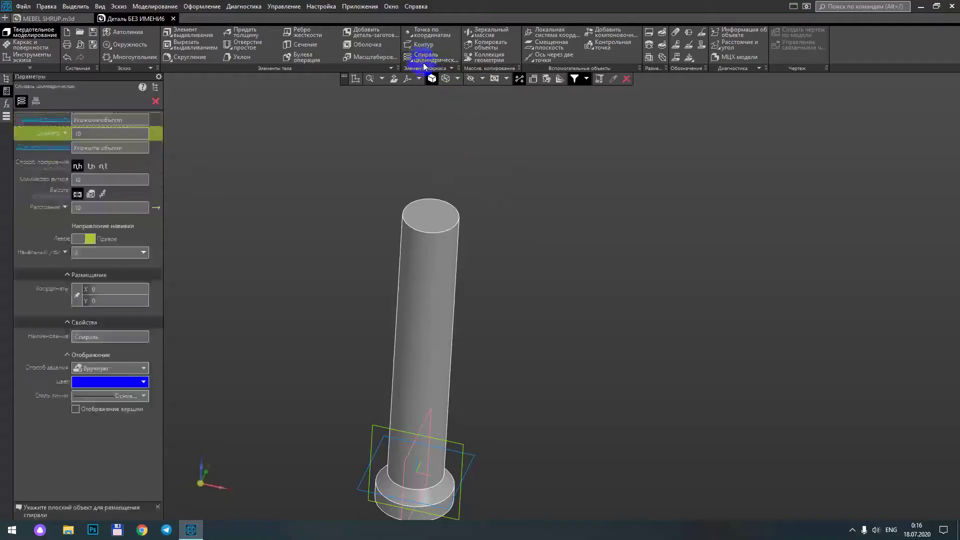
- Base the spiral on the XY plane at X 0, Y 0
scroll(422, 345, "up", 3)
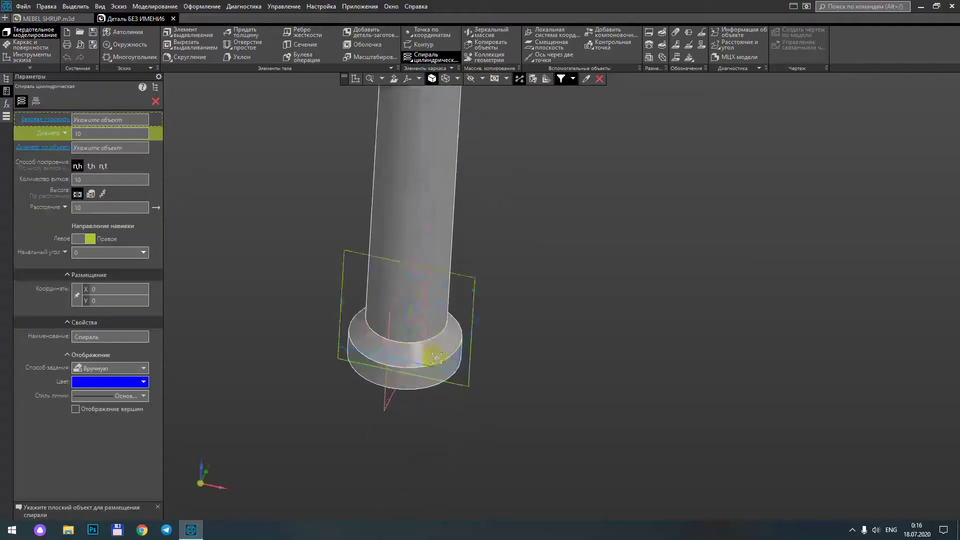
scroll(554, 283, "up", 2)
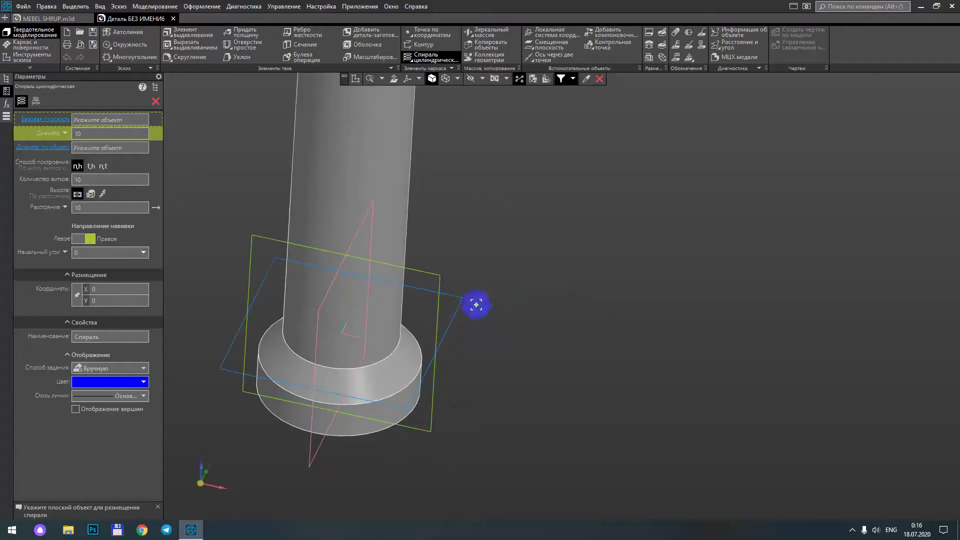
left_click(456, 310)
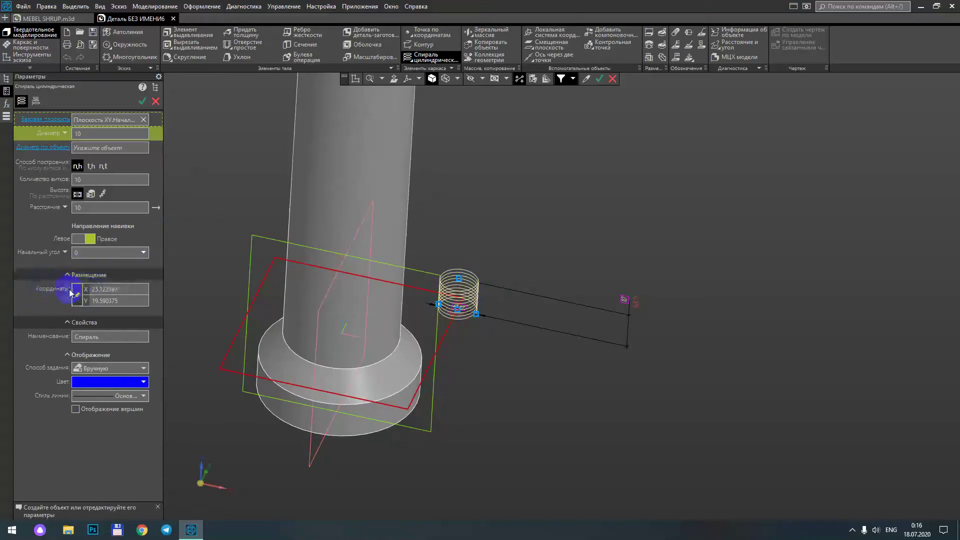
left_click(122, 288)
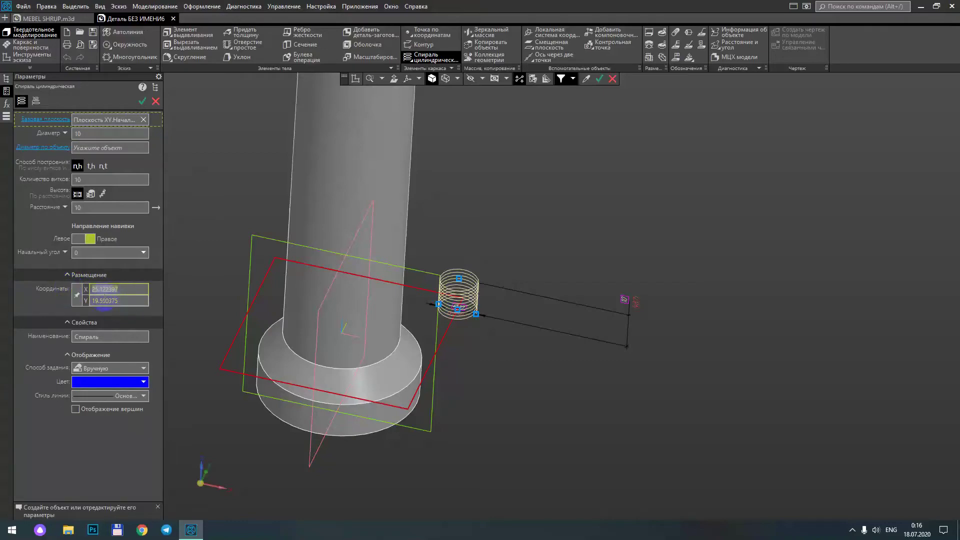
type("0")
left_click(115, 297)
key("Return")
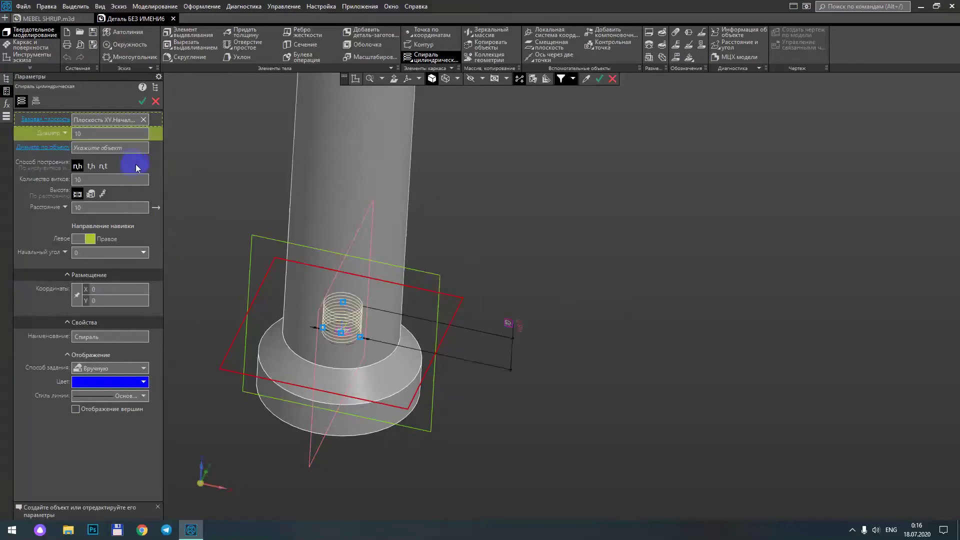
scroll(219, 181, "down", 4)
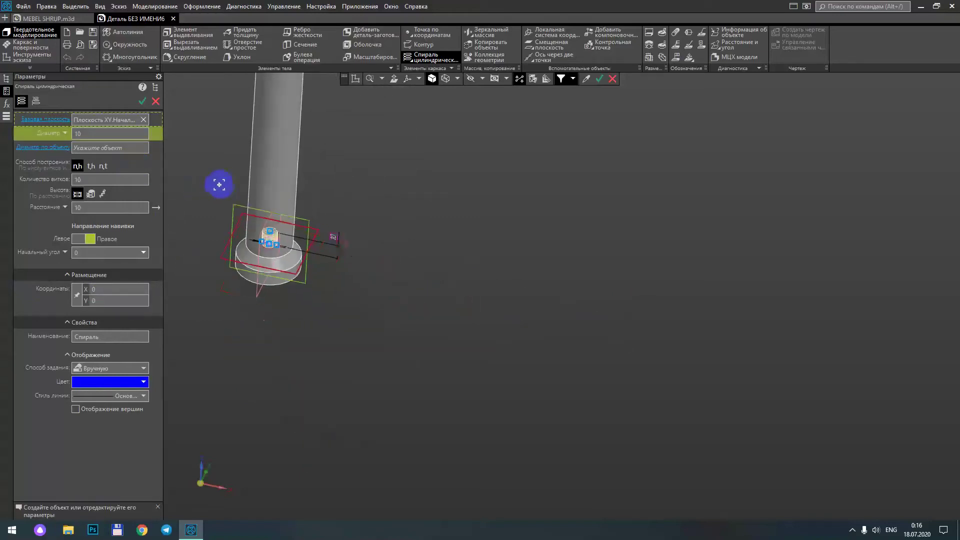
middle_click_drag(215, 184, 257, 278, "shift")
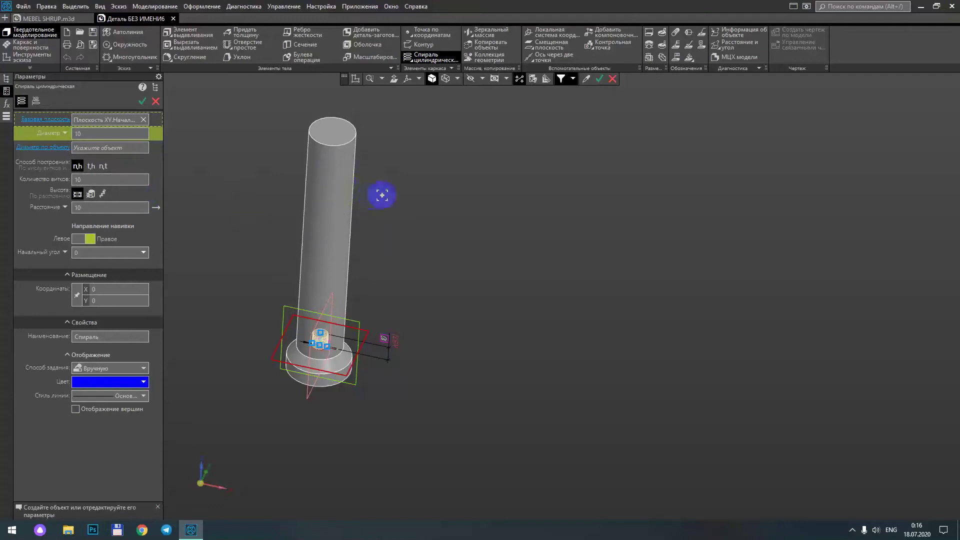
middle_click_drag(353, 191, 378, 193)
middle_click_drag(375, 336, 422, 296)
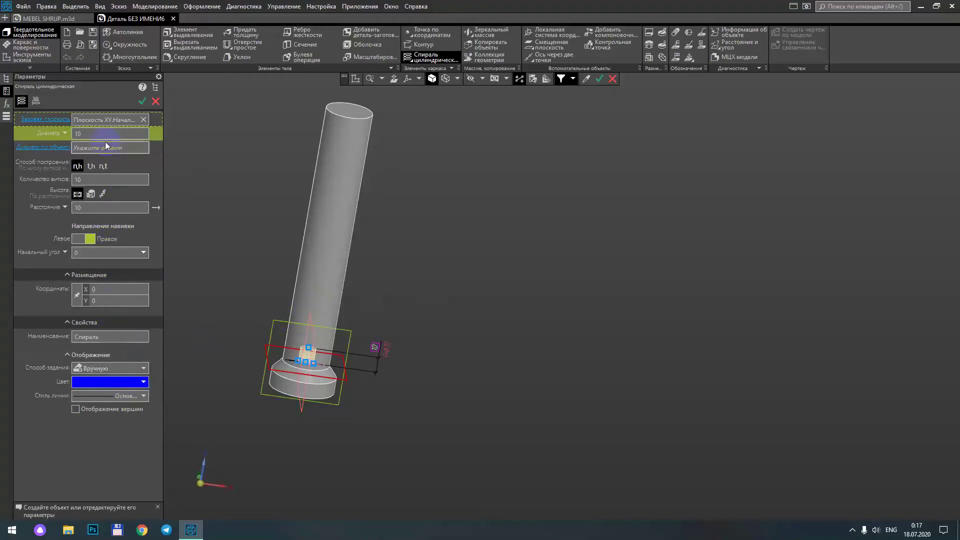
left_click(95, 133)
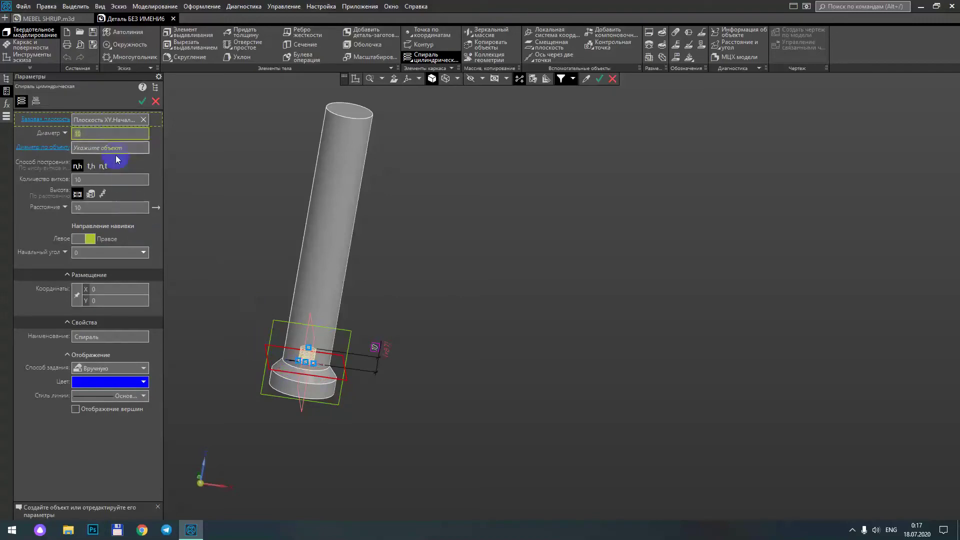
type("30")
- Set the spiral diameter to 30 and its height to 170
key("Return")
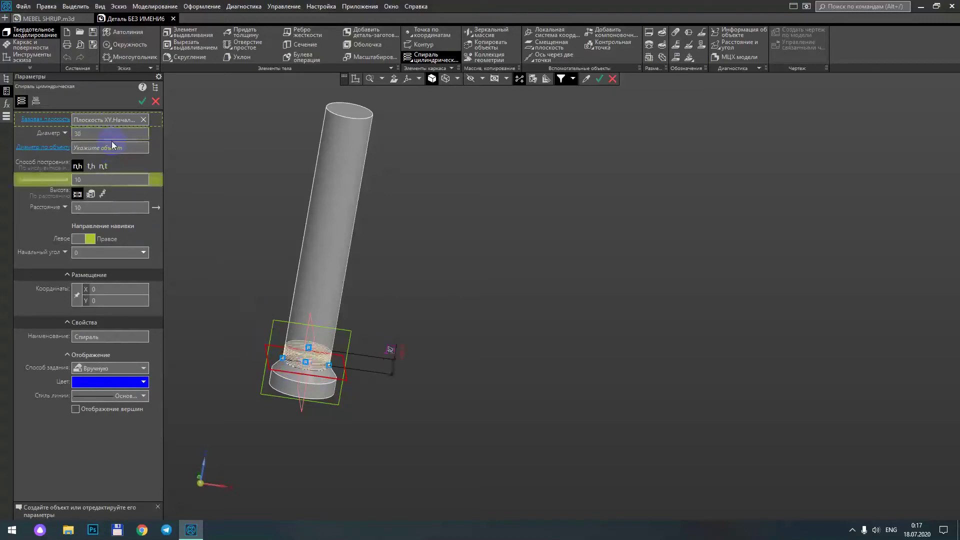
middle_click_drag(221, 220, 220, 225)
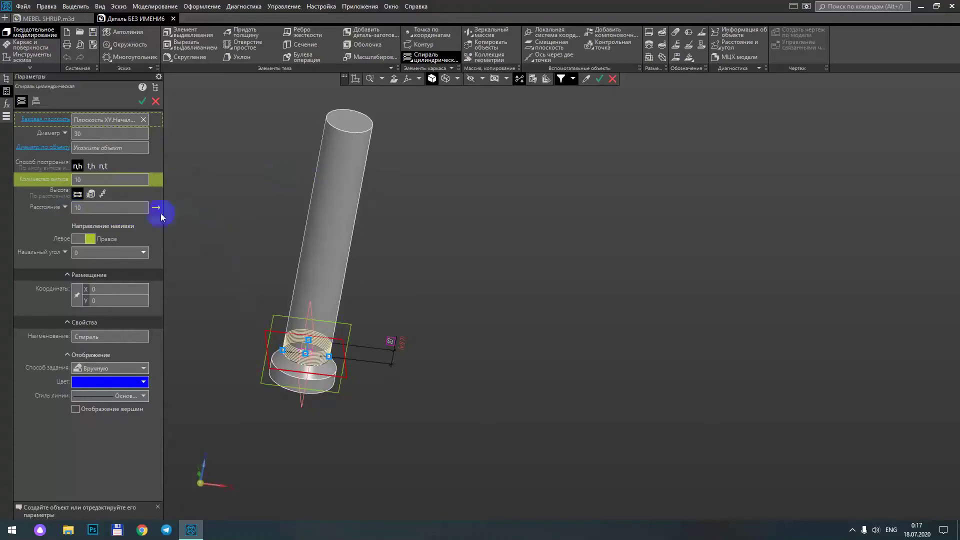
left_click(118, 206)
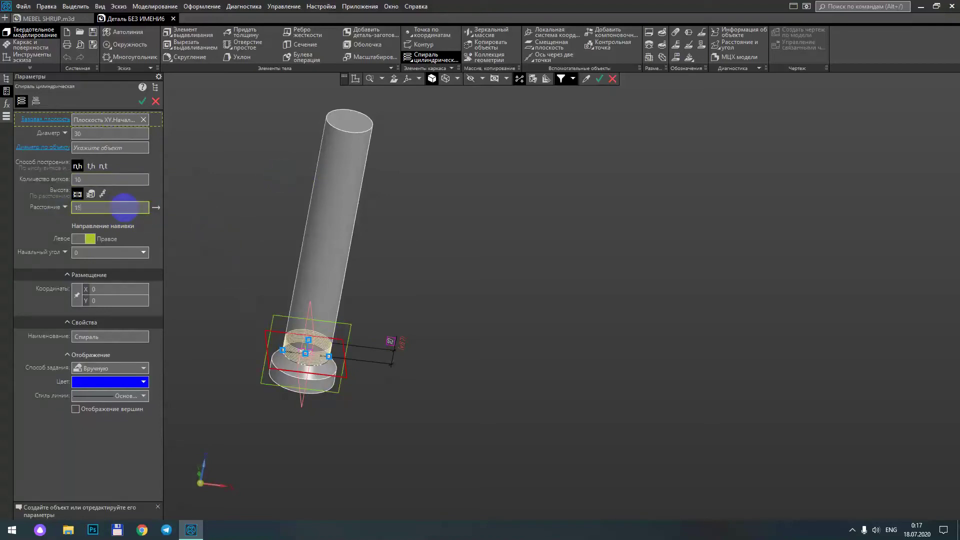
type("0")
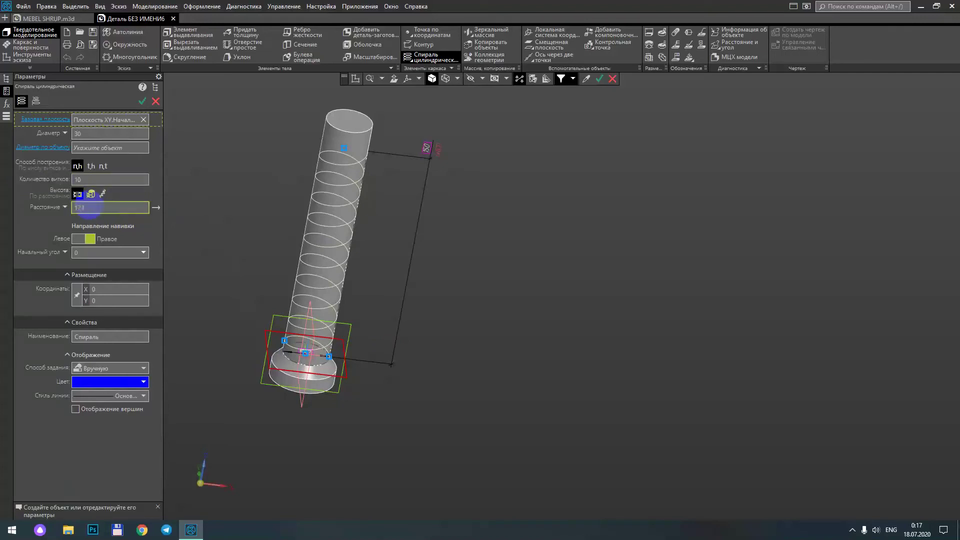
type("0")
mouse_move(418, 230)
middle_mouse_down()
mouse_move(394, 226)
mouse_move(396, 271)
middle_mouse_up()
scroll(395, 271, "down", 1)
scroll(397, 242, "down", 2)
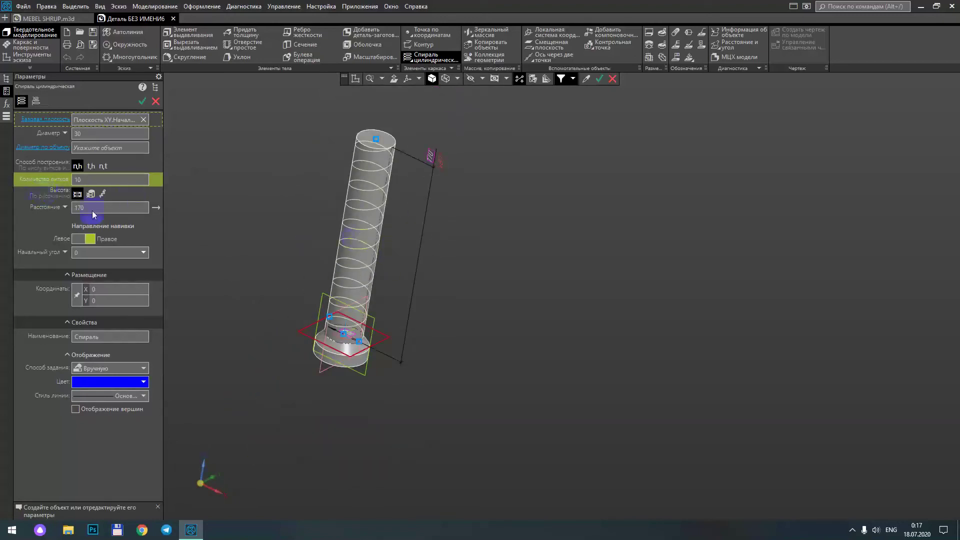
mouse_move(392, 261)
middle_mouse_down()
mouse_move(398, 227)
mouse_move(411, 223)
mouse_move(428, 244)
mouse_move(429, 228)
middle_mouse_up()
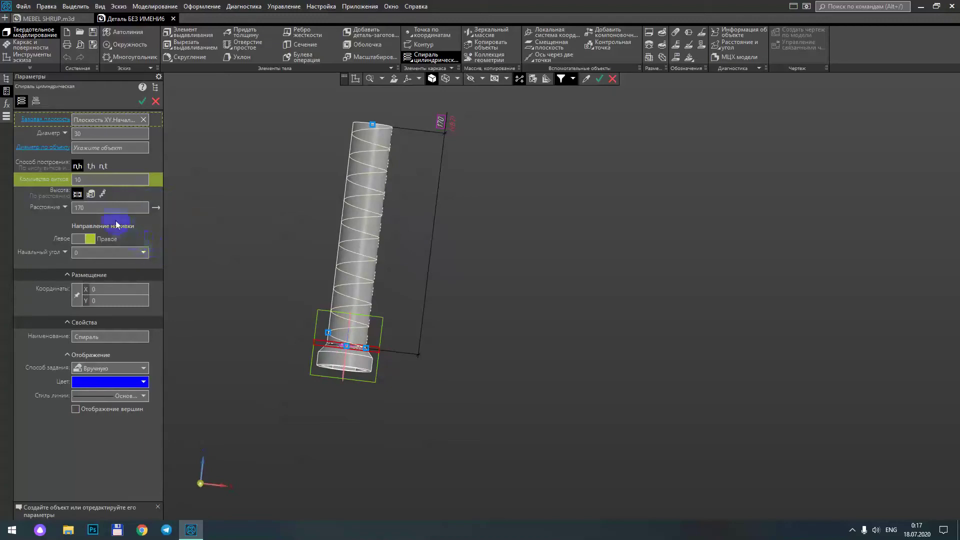
- Give the spiral 8 turns, create it, and exit the spiral command
left_click(93, 179)
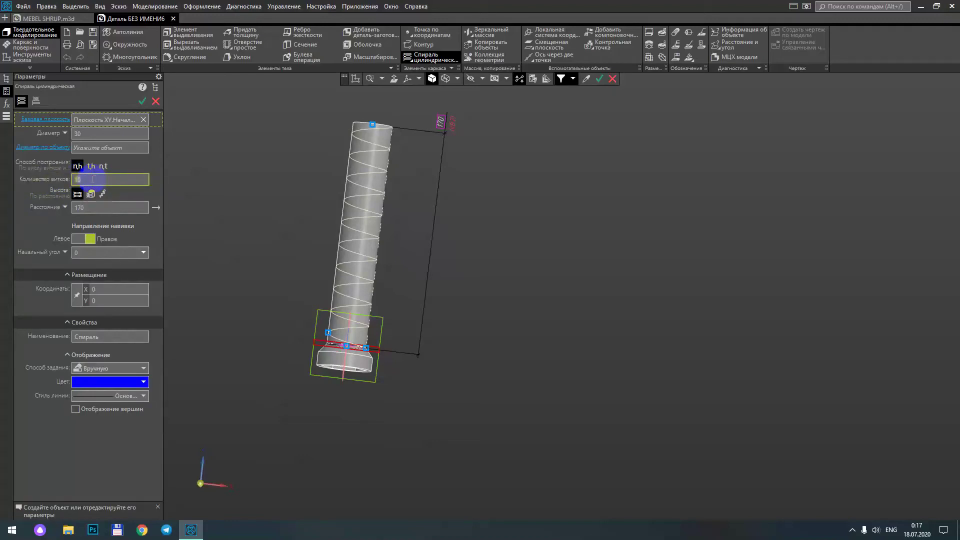
key("Return")
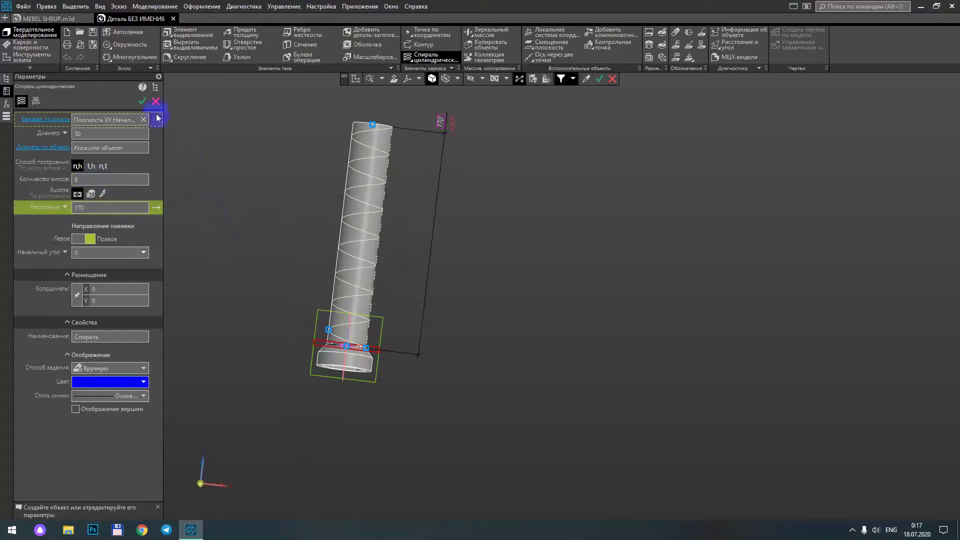
left_click(143, 104)
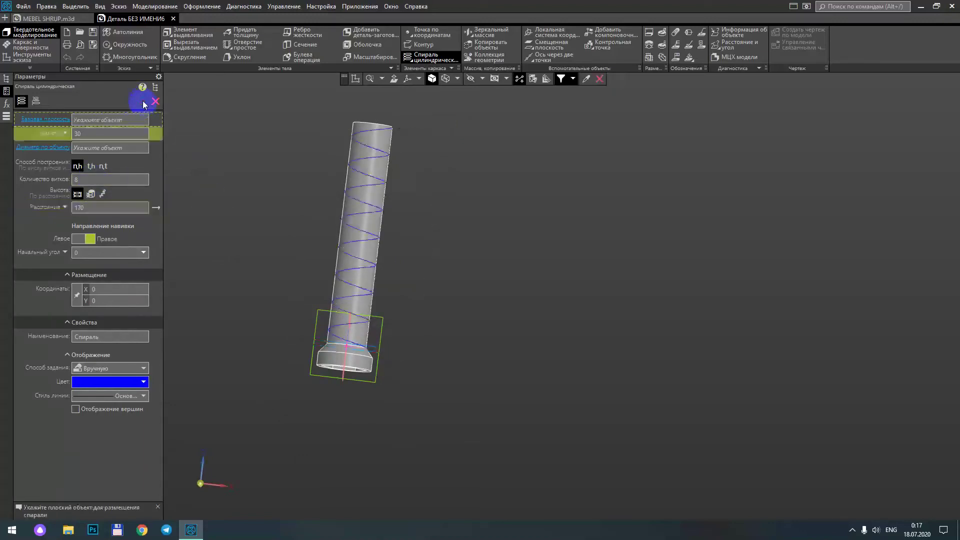
mouse_move(495, 268)
middle_mouse_down()
mouse_move(448, 287)
mouse_move(446, 307)
mouse_move(446, 253)
mouse_move(473, 257)
mouse_move(485, 278)
middle_mouse_up()
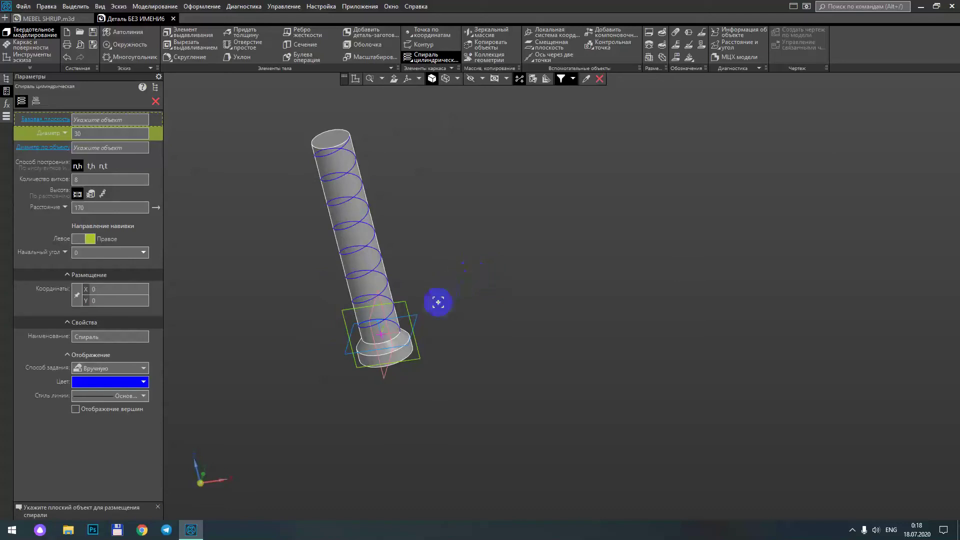
scroll(433, 330, "up", 2)
left_click(378, 273)
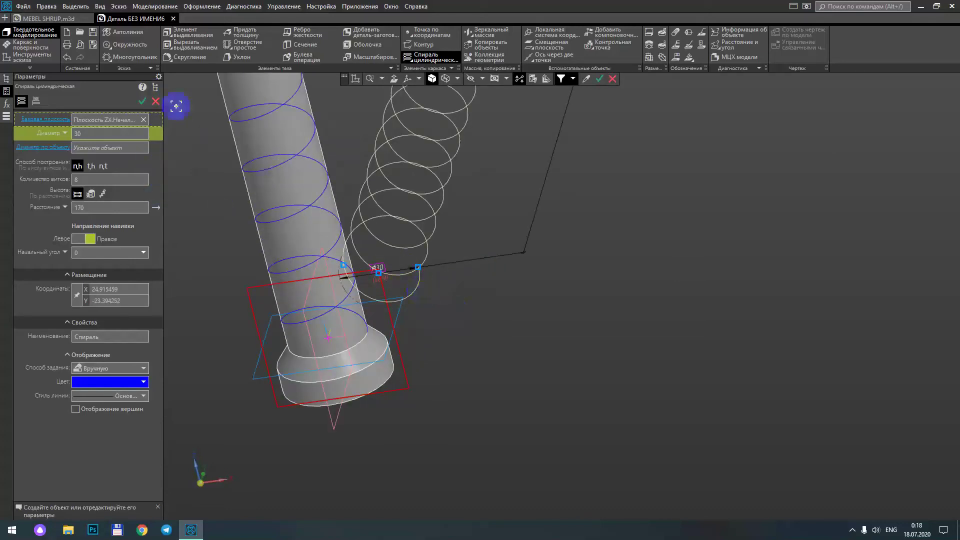
left_click(142, 100)
mouse_move(428, 251)
middle_mouse_down()
mouse_move(458, 242)
mouse_move(458, 229)
middle_mouse_up()
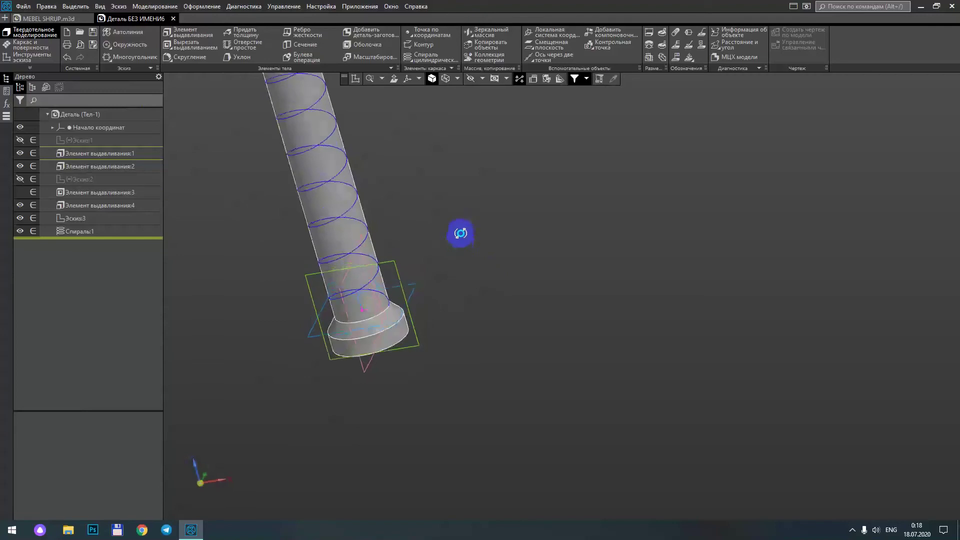
left_click(393, 268)
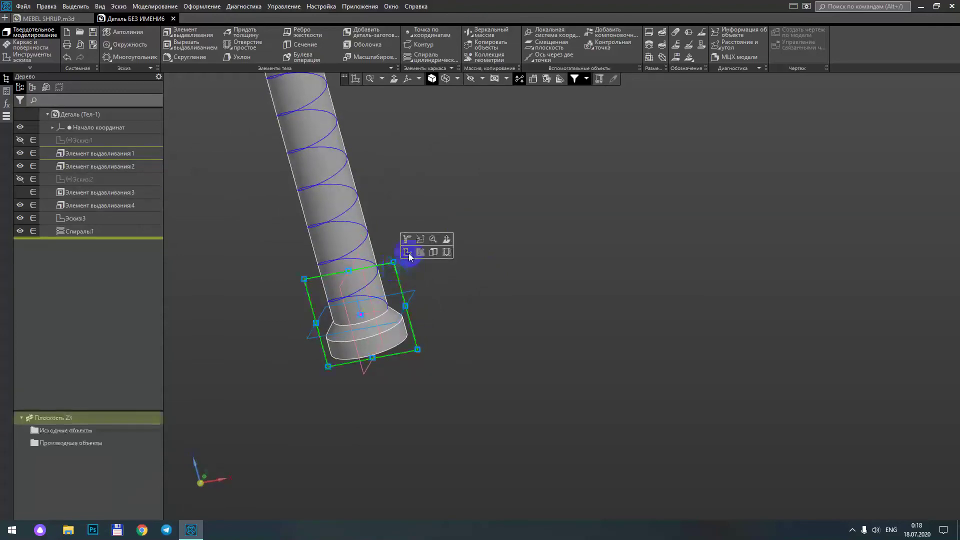
left_click(407, 254)
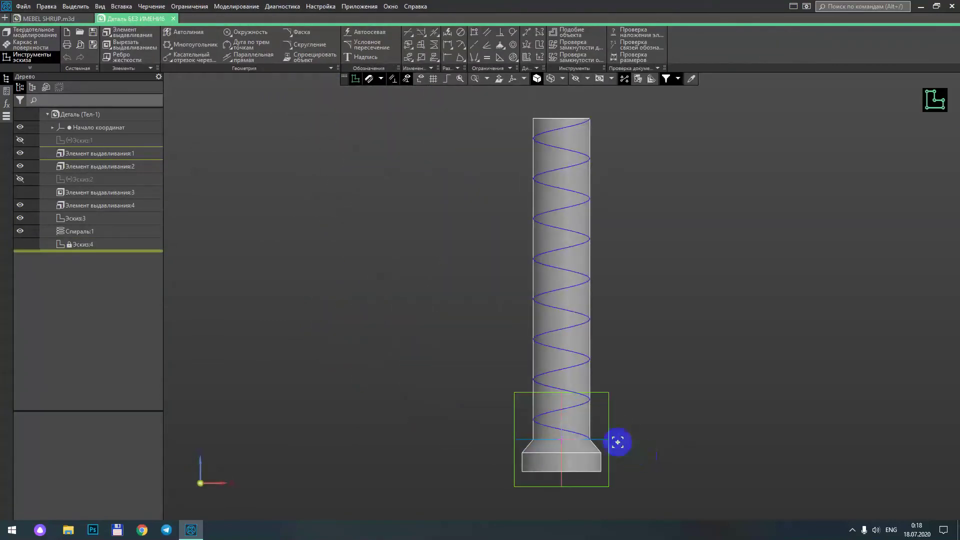
scroll(621, 443, "up", 5)
scroll(548, 425, "up", 3)
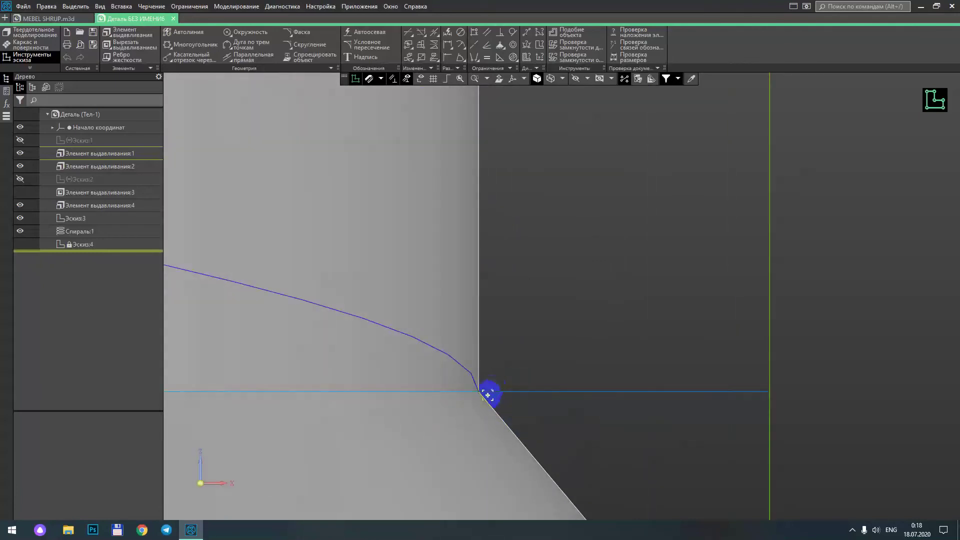
scroll(560, 361, "down", 1)
middle_click_drag(562, 358, 509, 389)
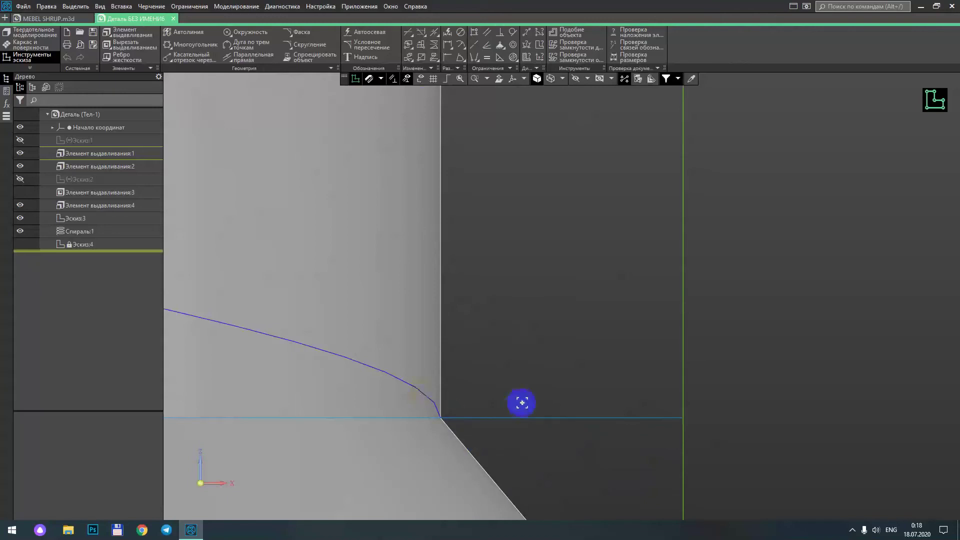
left_click(177, 77)
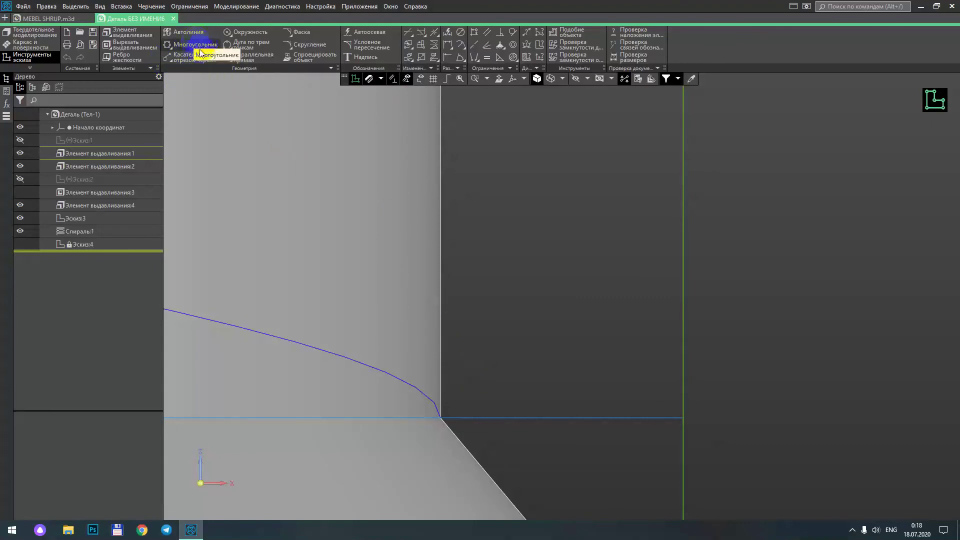
- Draw a closed Autoline triangle from the shank edge out to a tip and back to the shank corner
left_click(183, 32)
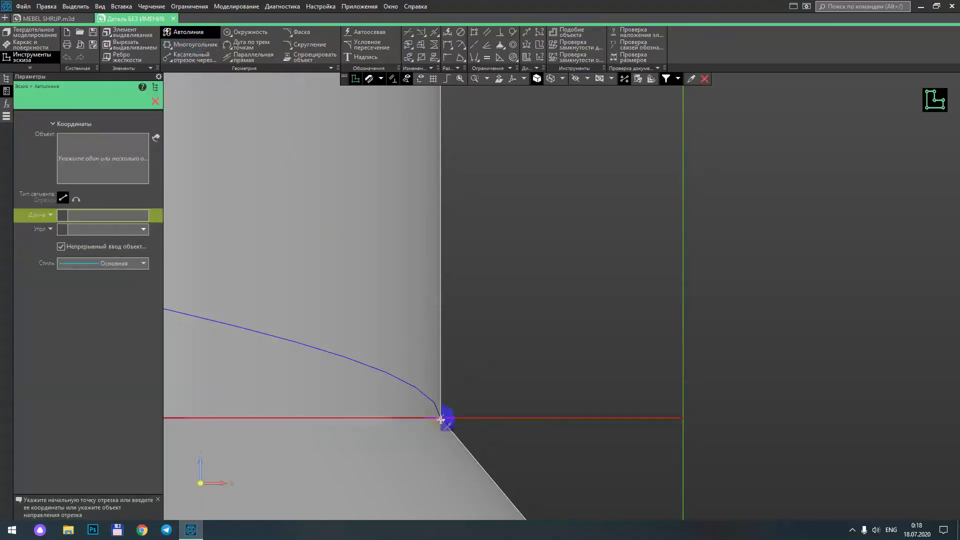
left_click(440, 385)
type("7")
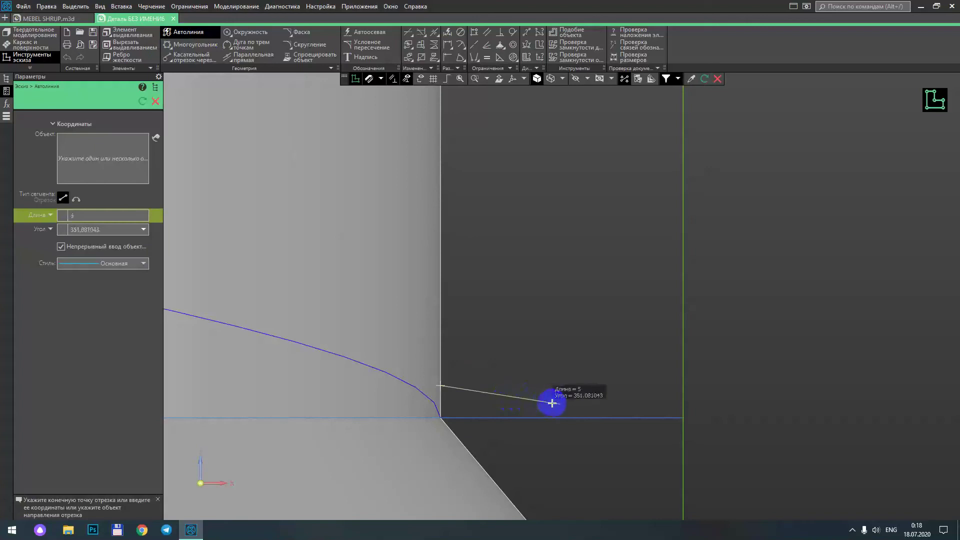
left_click(608, 405)
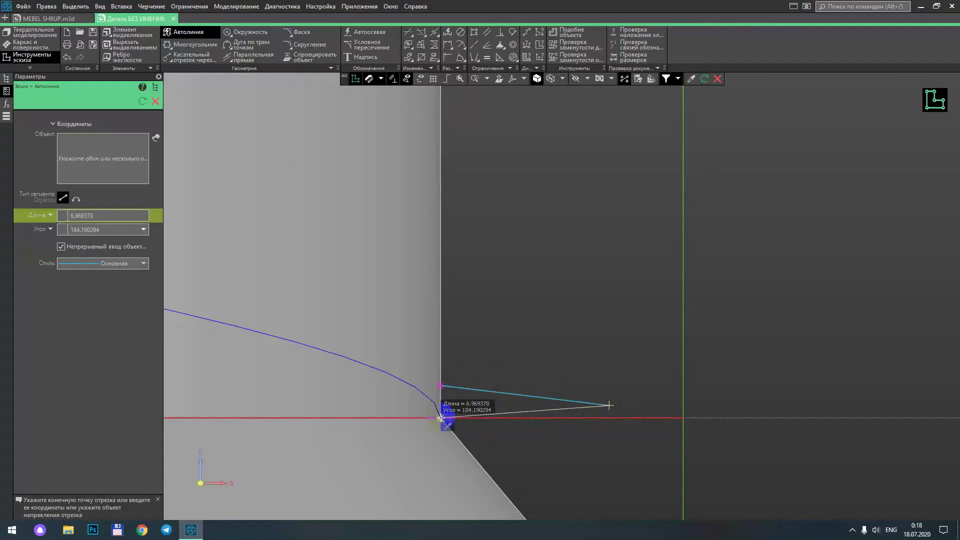
left_click(440, 417)
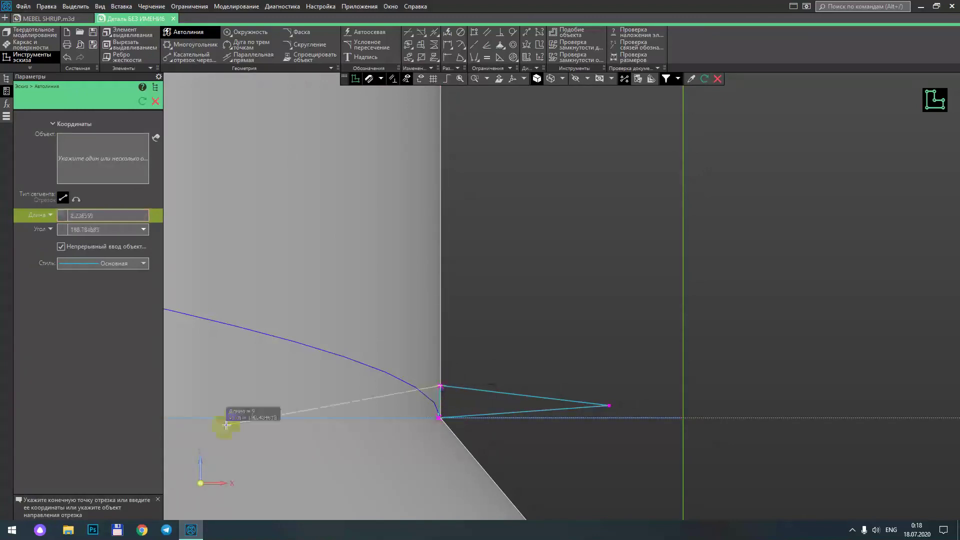
left_click(154, 102)
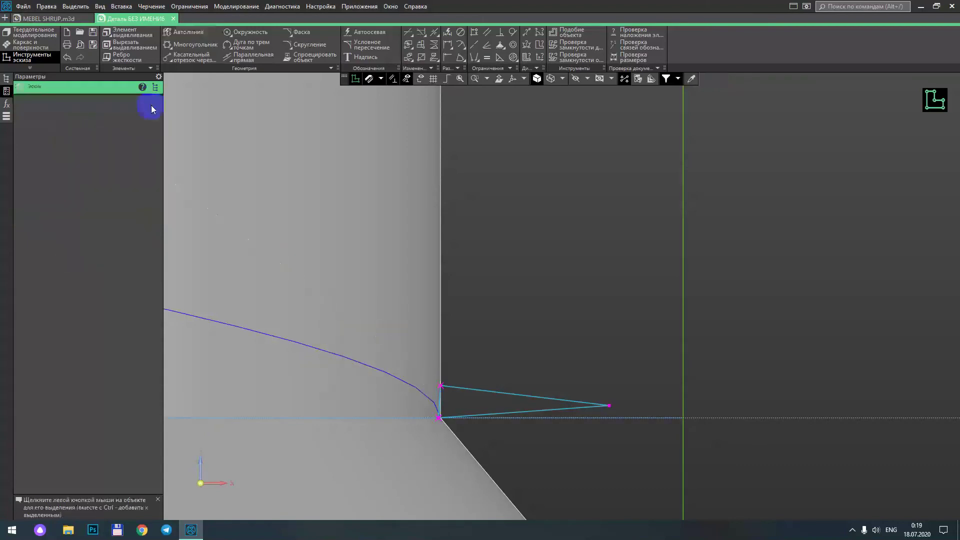
- Zoom to review the thread profile, then bring up the solid-forming operations list
scroll(450, 421, "up", 1)
scroll(550, 420, "up", 1)
scroll(565, 415, "up", 1)
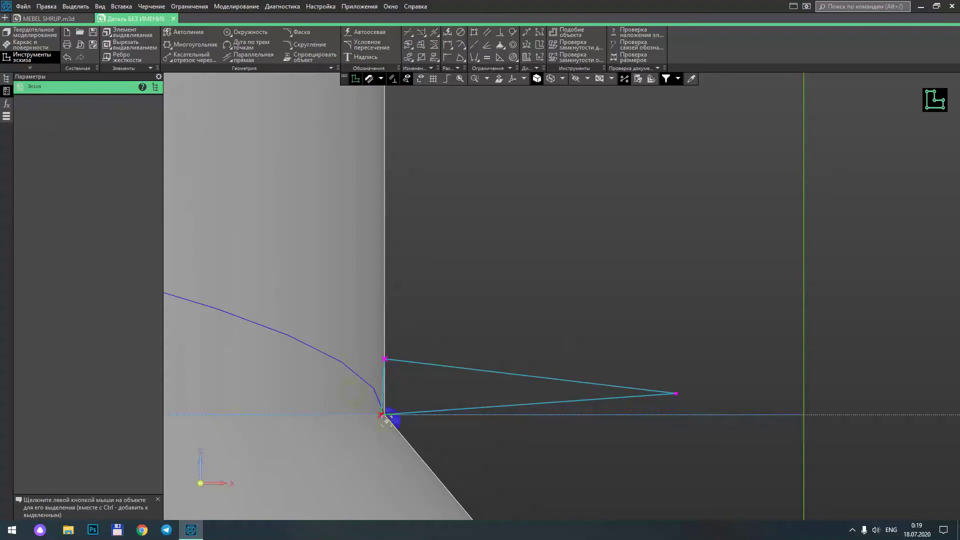
scroll(405, 402, "down", 1)
scroll(410, 400, "down", 1)
scroll(409, 402, "down", 1)
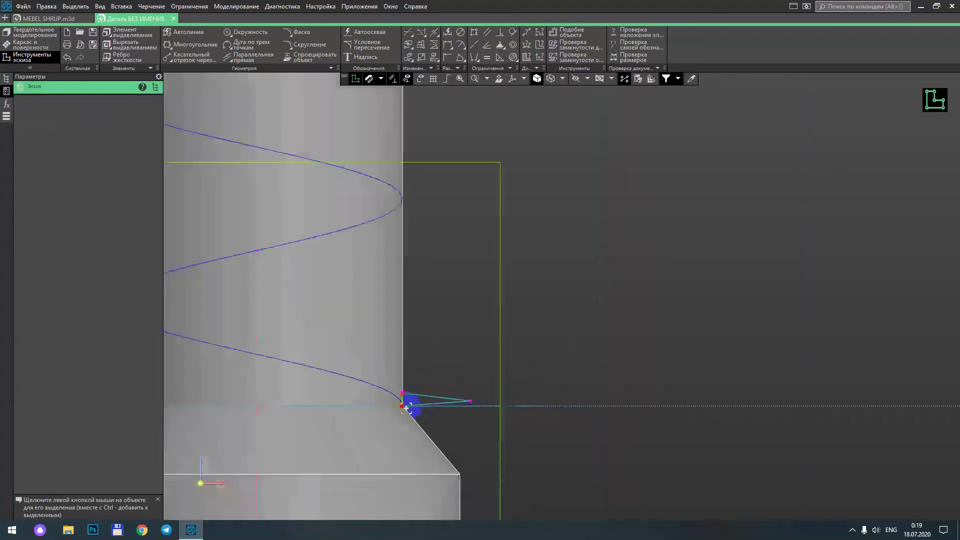
scroll(426, 400, "down", 1)
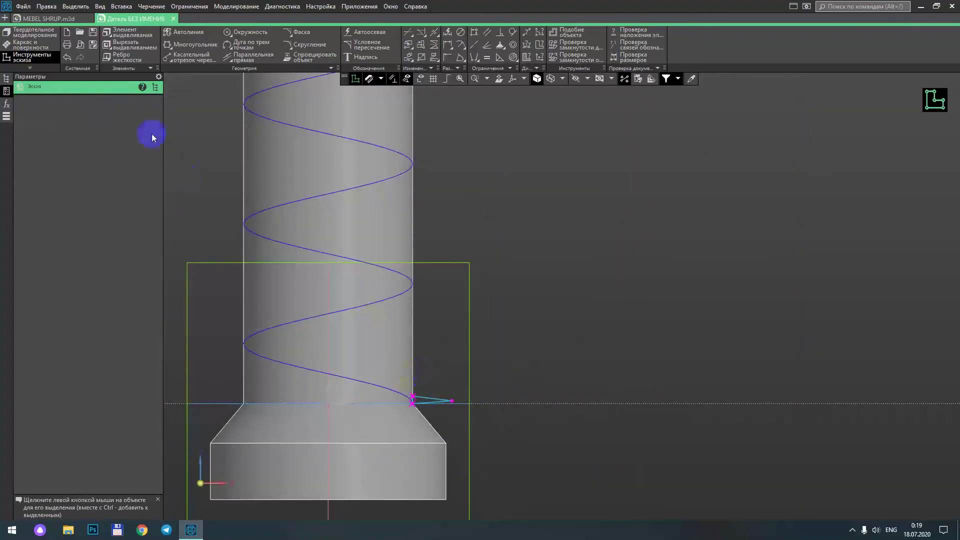
left_click(110, 33)
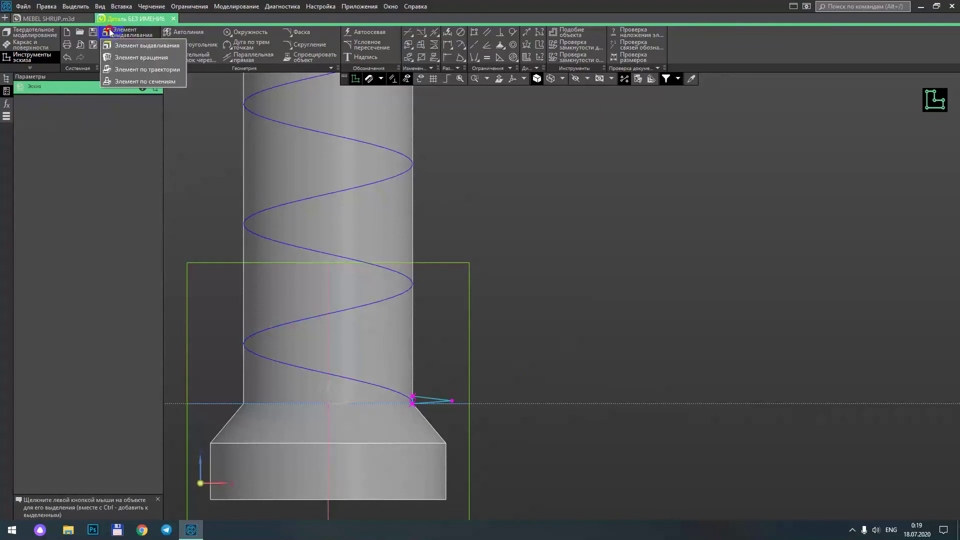
- Sweep the Эскиз4 triangle along Спираль:1 with Элемент по траектории to form the thread fin
left_click(120, 69)
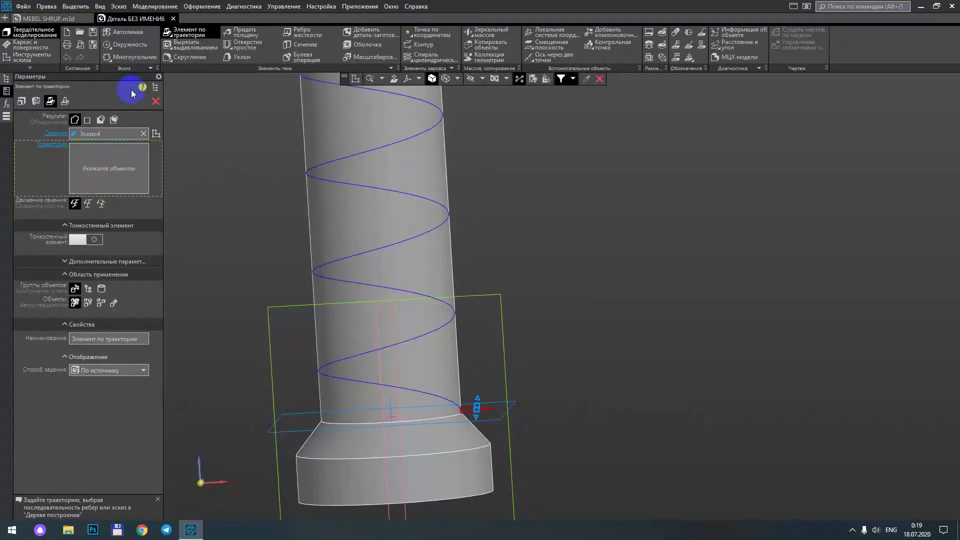
middle_click_drag(576, 325, 525, 328)
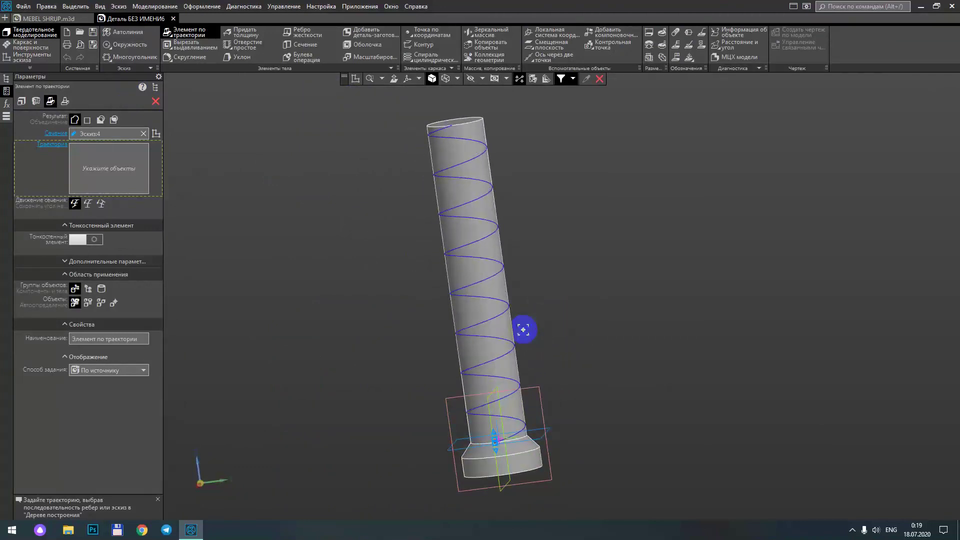
left_click(495, 318)
mouse_move(500, 318)
middle_mouse_down()
mouse_move(608, 315)
mouse_move(613, 293)
mouse_move(743, 248)
middle_mouse_up()
left_click(142, 105)
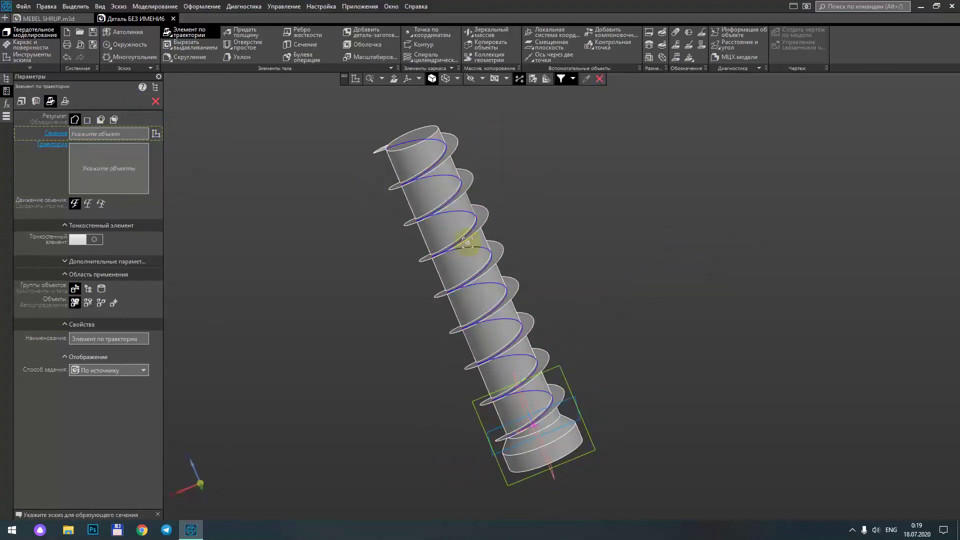
mouse_move(570, 235)
middle_mouse_down()
mouse_move(557, 213)
mouse_move(459, 176)
mouse_move(430, 146)
mouse_move(390, 133)
mouse_move(356, 137)
mouse_move(406, 133)
mouse_move(388, 120)
mouse_move(369, 124)
middle_mouse_up()
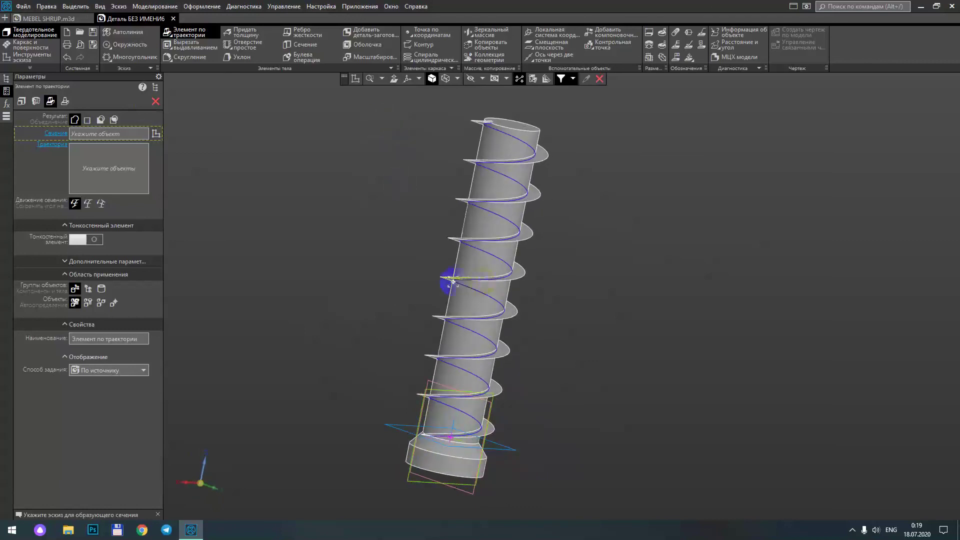
scroll(451, 282, "up", 5)
scroll(451, 282, "up", 5)
scroll(460, 230, "down", 3)
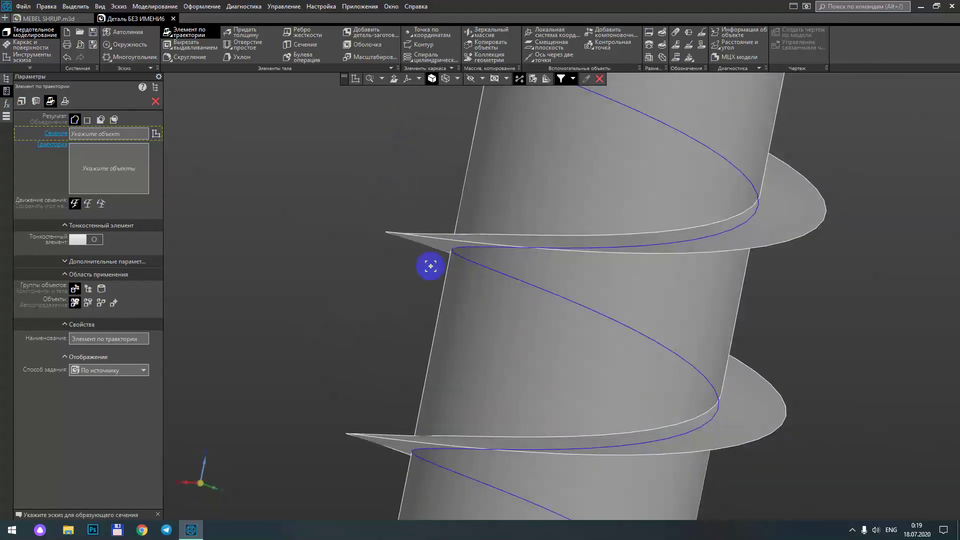
scroll(428, 268, "down", 3)
scroll(413, 300, "down", 3)
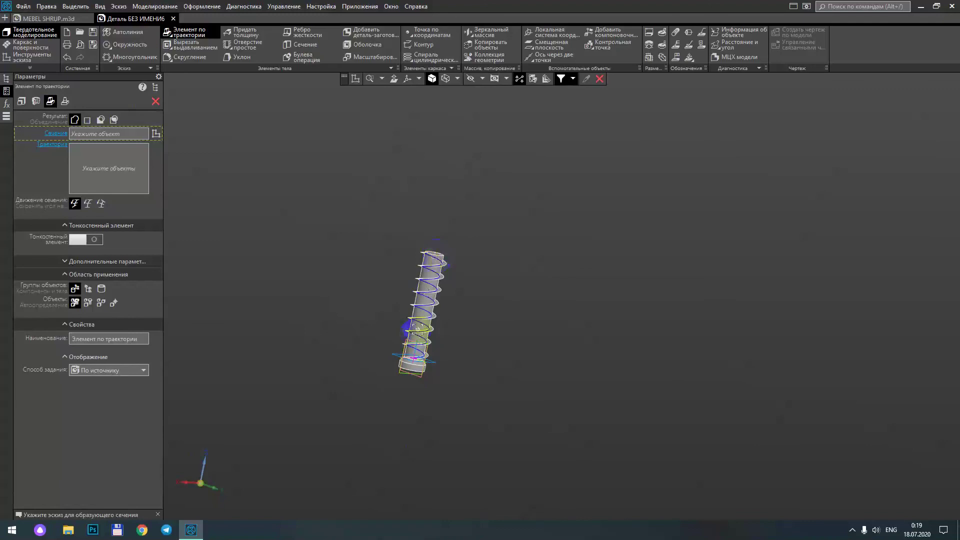
scroll(417, 329, "up", 5)
scroll(420, 335, "down", 3)
scroll(400, 355, "down", 2)
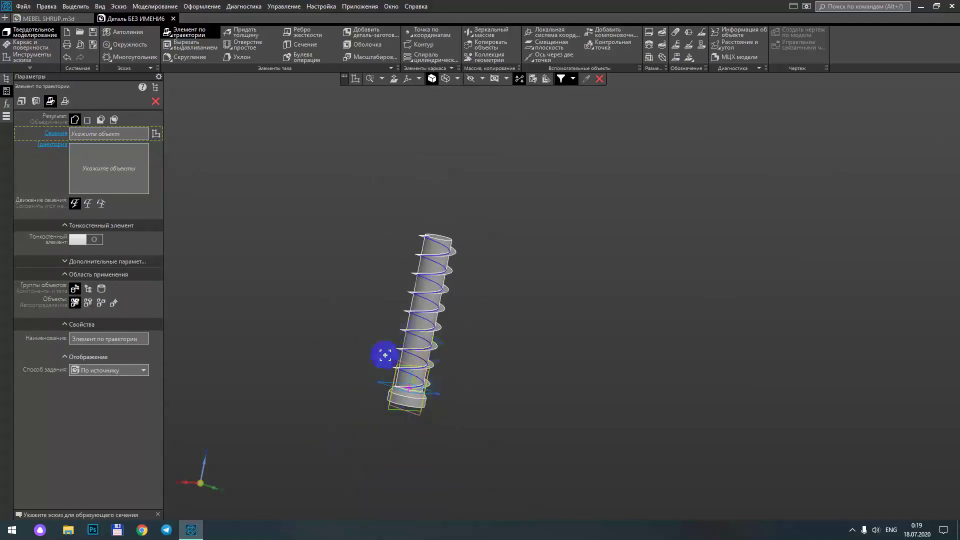
scroll(379, 393, "up", 5)
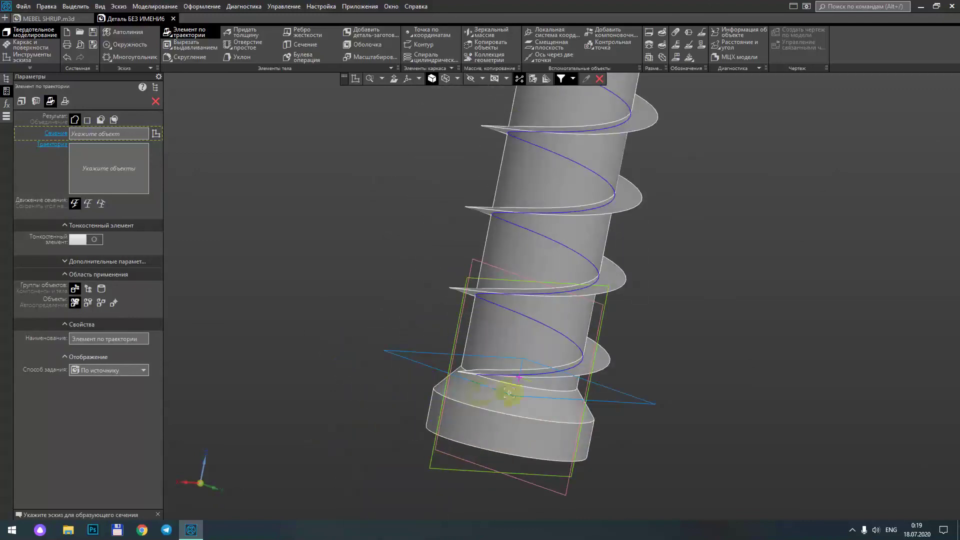
scroll(536, 355, "down", 2)
scroll(499, 379, "down", 2)
scroll(513, 386, "down", 1)
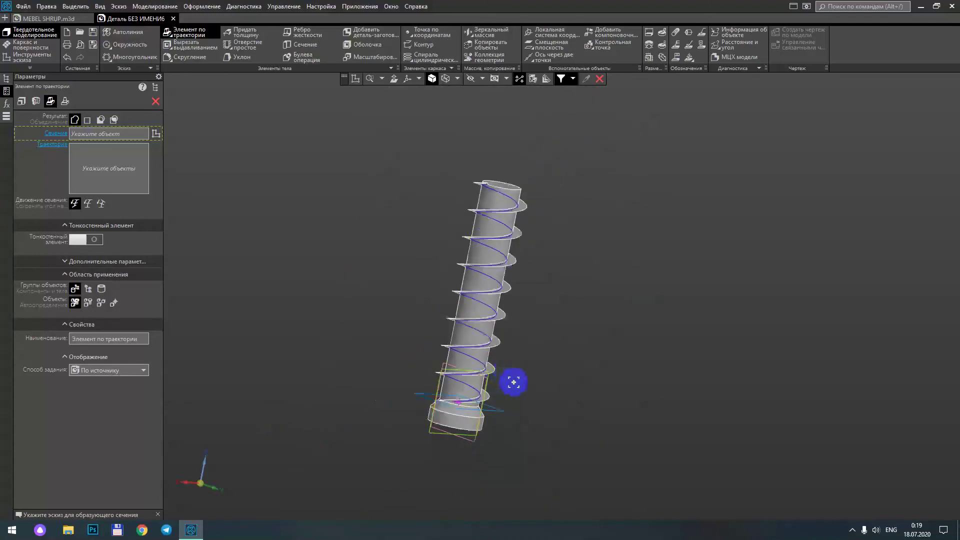
middle_click_drag(548, 359, 516, 360, "shift")
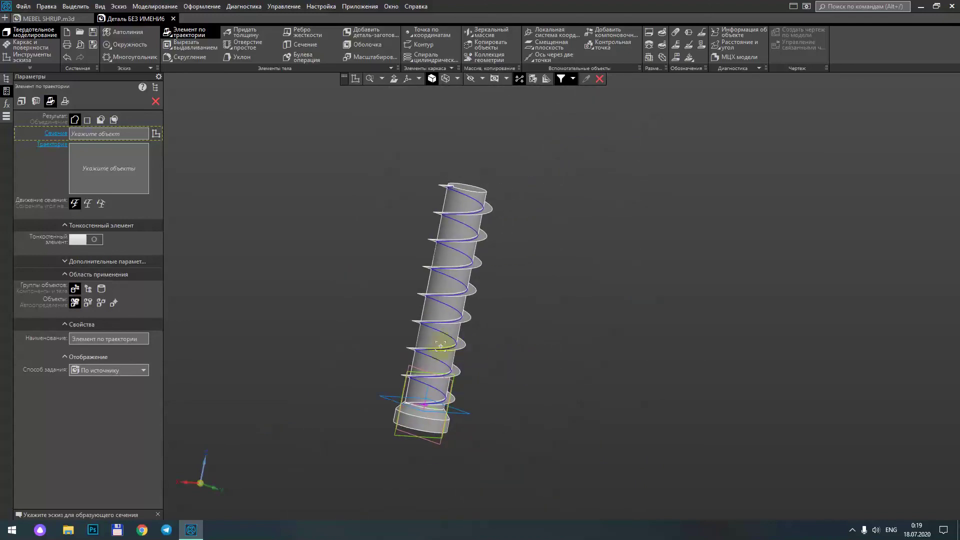
scroll(449, 335, "up", 1)
scroll(448, 335, "up", 2)
scroll(448, 334, "down", 3)
left_click(405, 264)
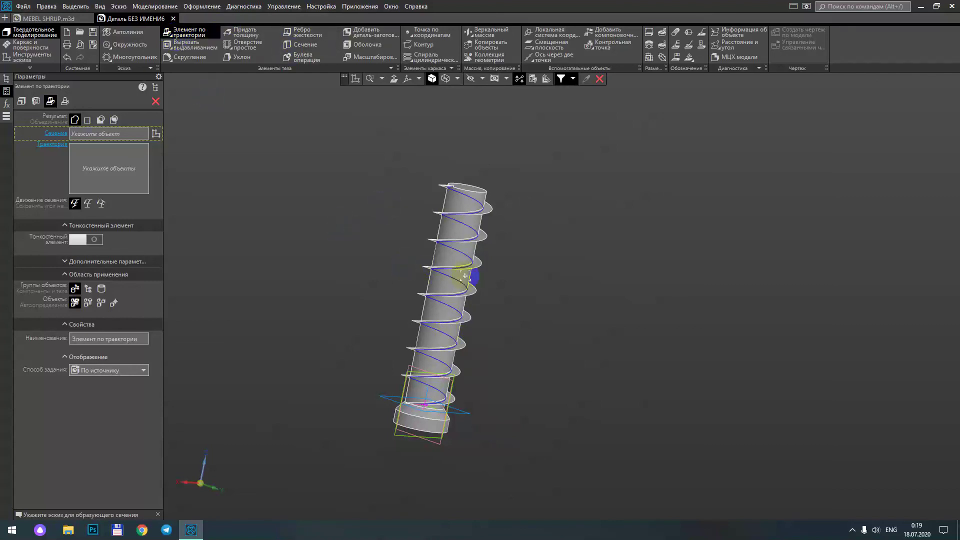